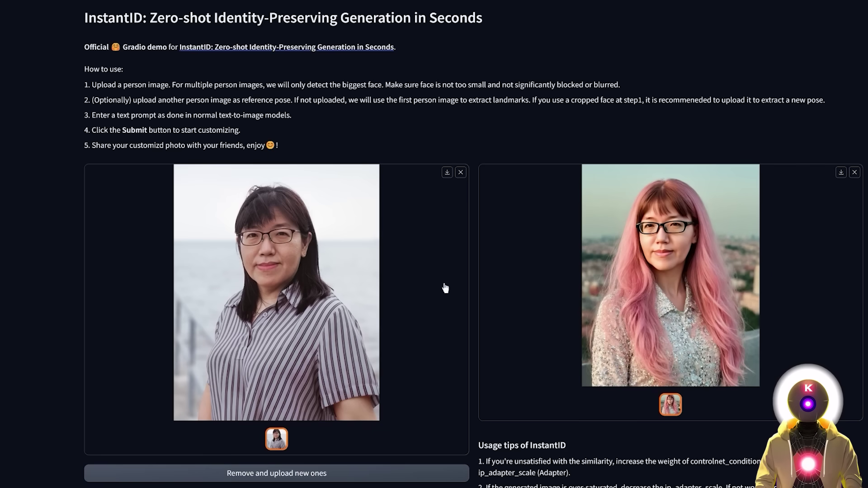
scroll(723, 280, down, 12)
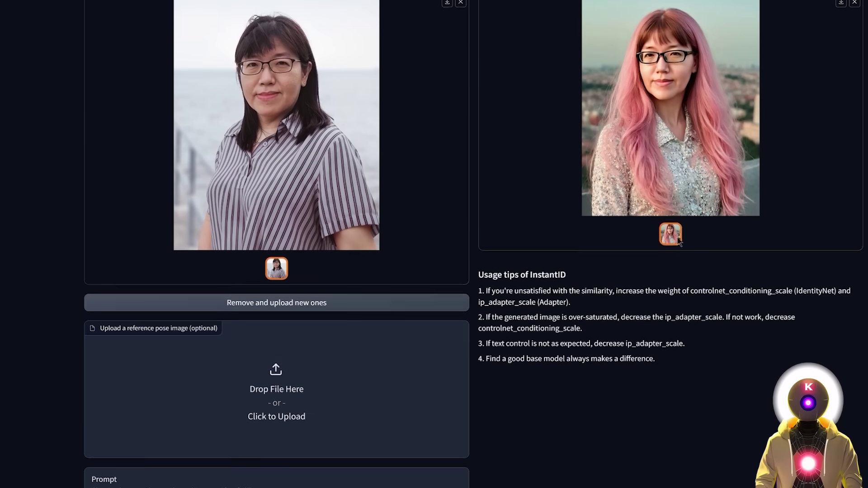
scroll(633, 267, up, 8)
scroll(687, 267, up, 6)
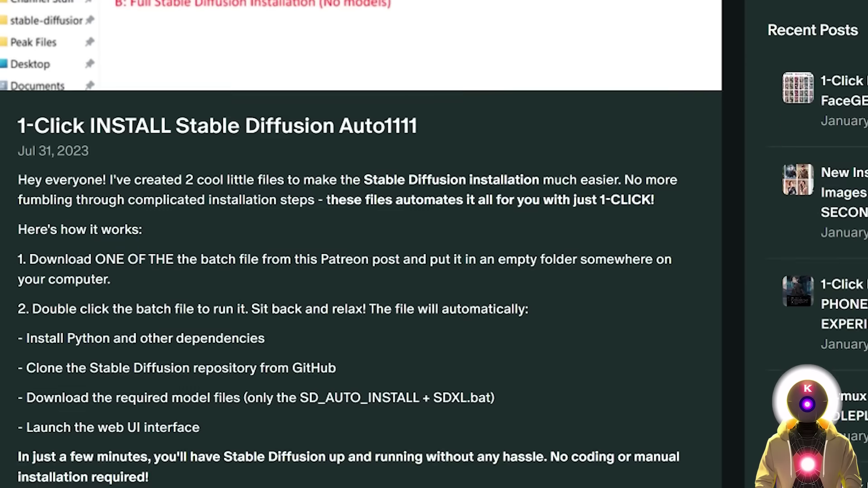
- Review the Stable Diffusion one-click install post and run SD_AUTO_INSTALL + SDXL.bat from the SD folder
scroll(362, 244, down, 4)
scroll(717, 271, down, 1)
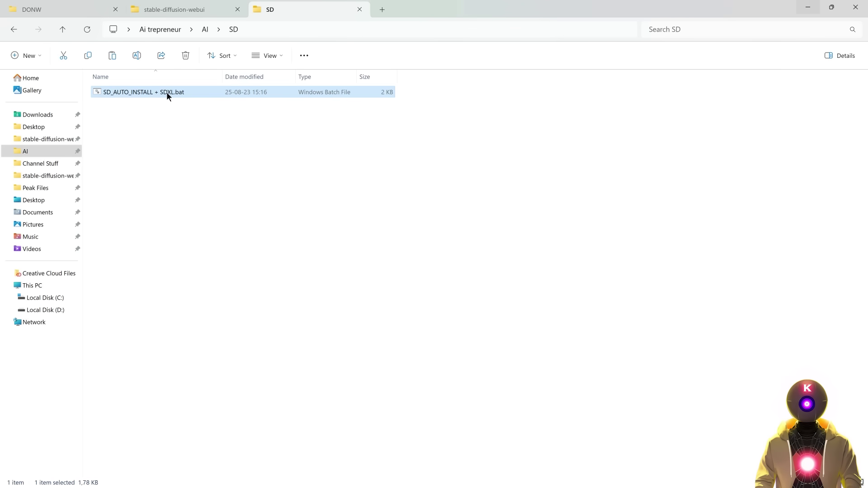
double_click(167, 91)
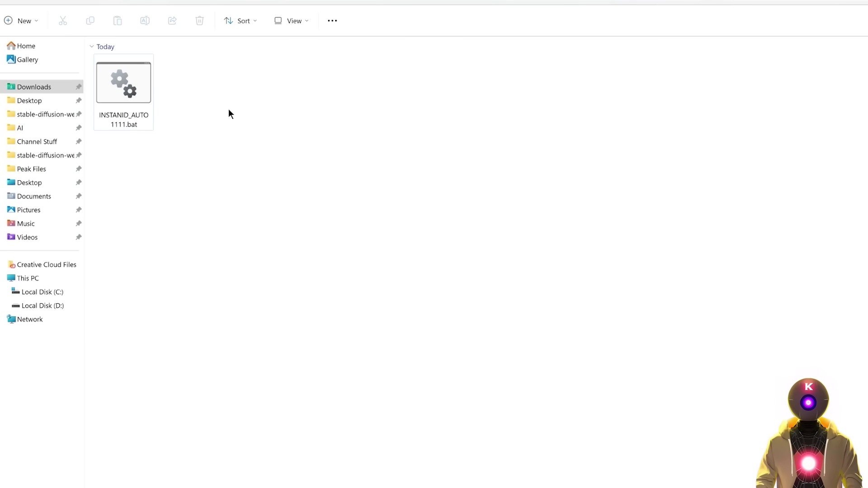
- Move INSTANID_AUTO1111.bat from Downloads into the stable-diffusion-webui folder and run it there
drag(116, 95, 145, 55)
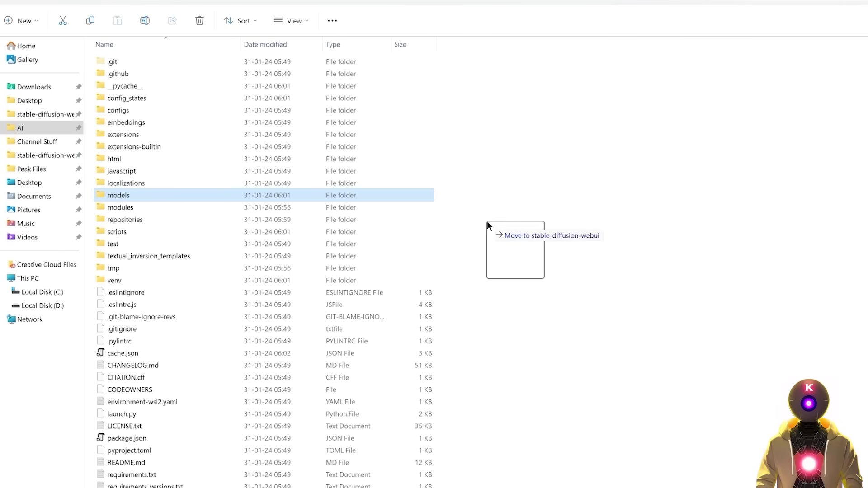
drag(487, 221, 475, 370)
scroll(266, 438, down, 4)
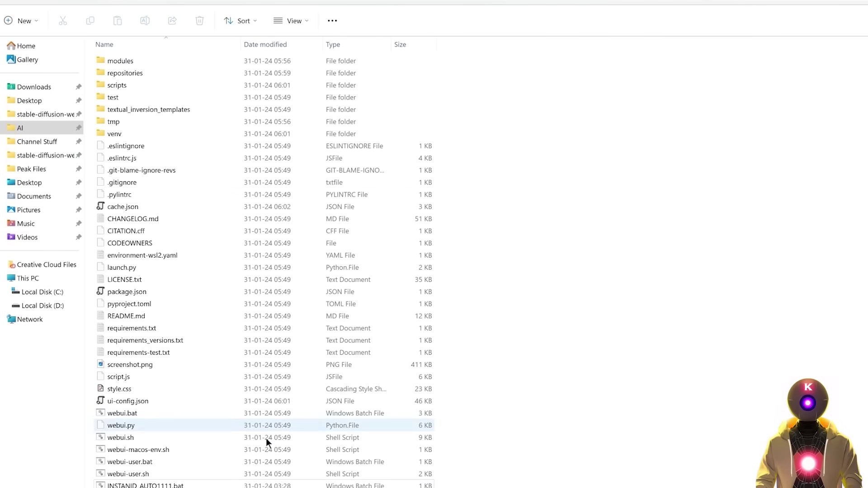
double_click(144, 485)
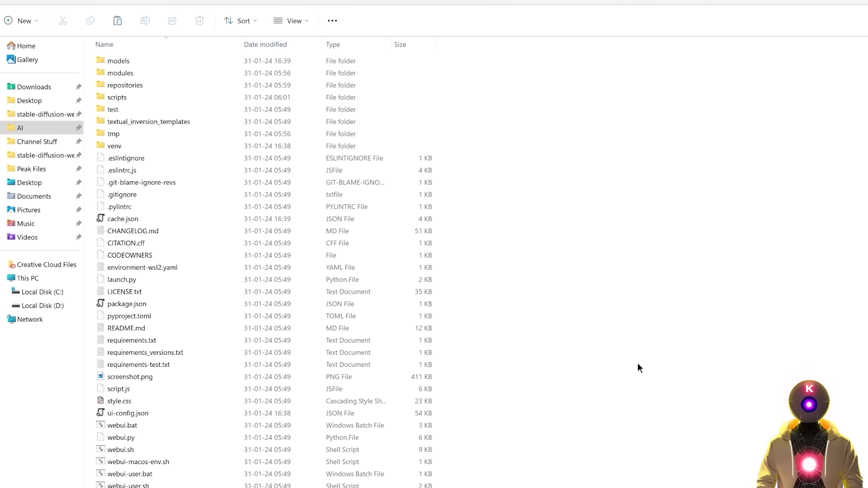
- Launch the web UI with webui-user.bat and load the list of available extensions
double_click(127, 474)
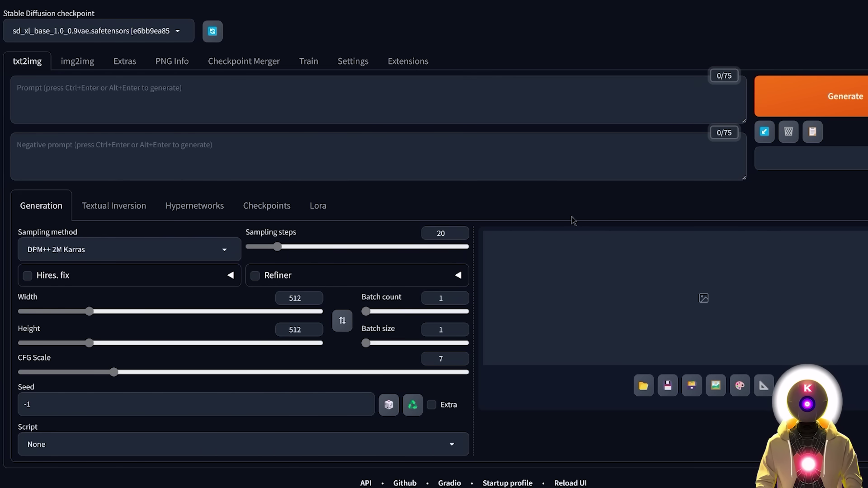
click(414, 65)
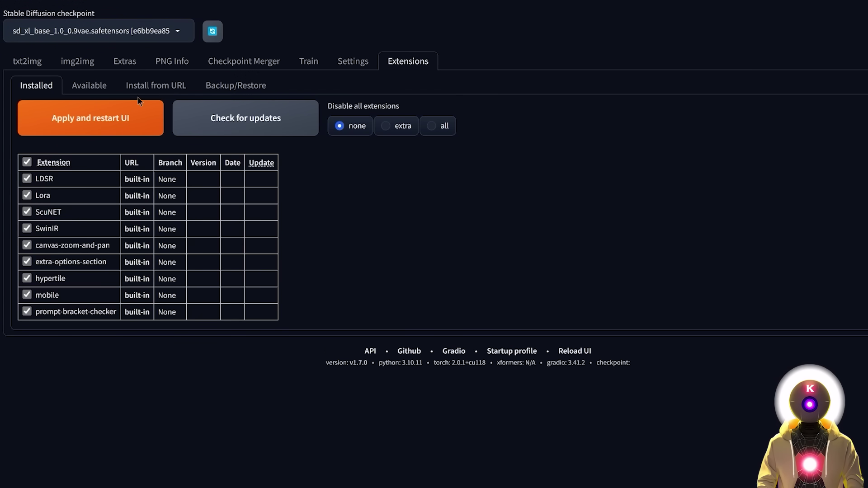
click(87, 85)
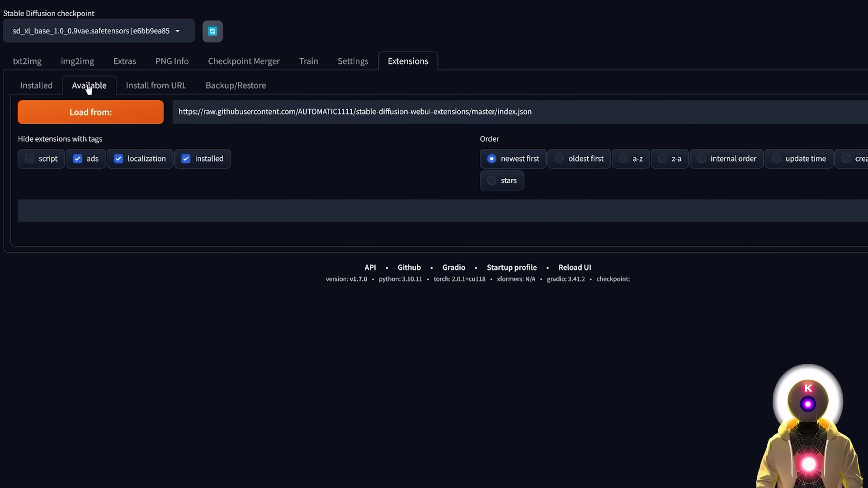
click(90, 114)
- Search the available extensions for "controlnet" and install sd-webui-controlnet
click(105, 232)
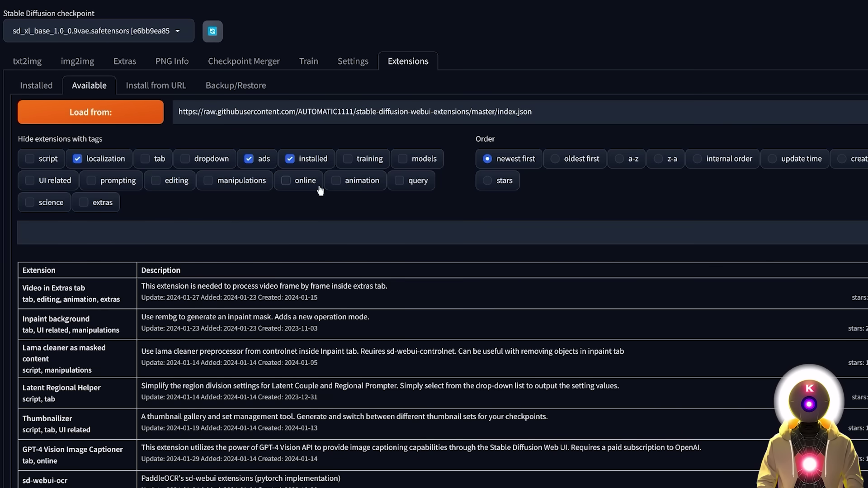
text(controlnet)
scroll(276, 222, down, 8)
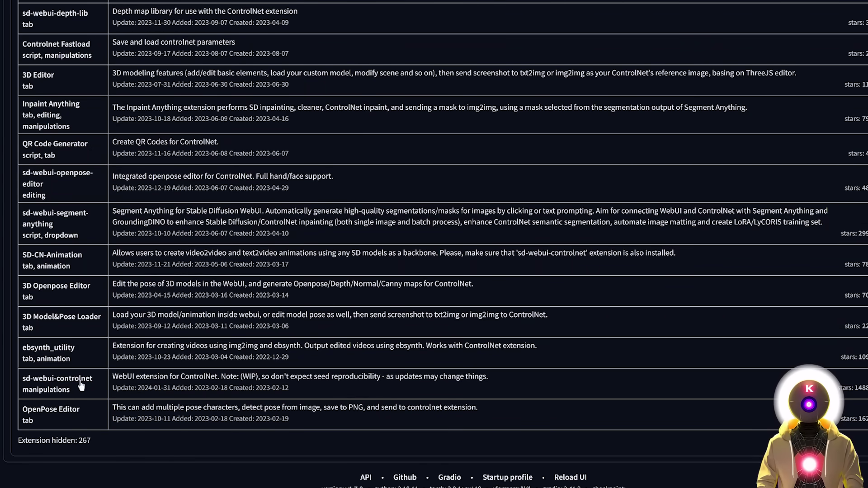
drag(838, 388, 867, 390)
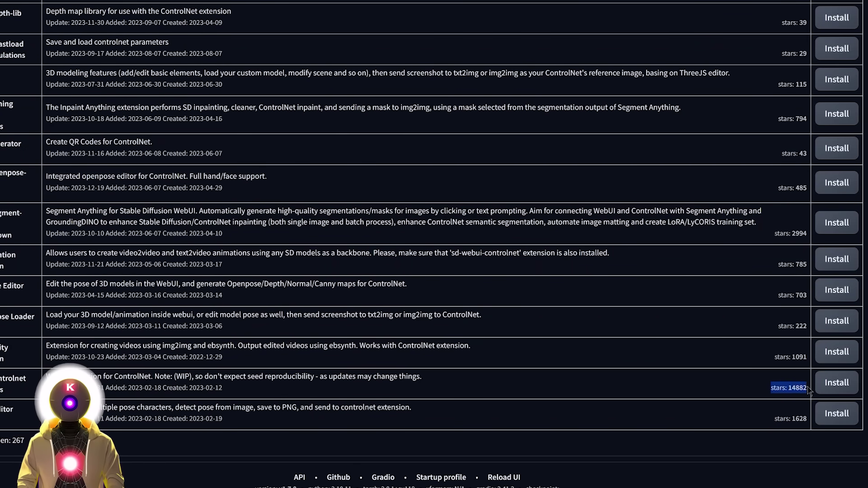
click(843, 385)
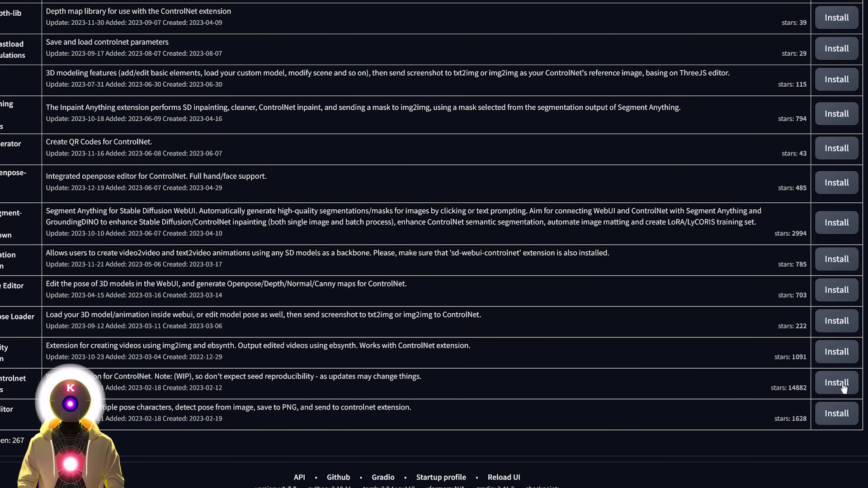
- Check the installed extensions for updates, then apply with a UI restart and close the web UI's console
scroll(503, 286, up, 15)
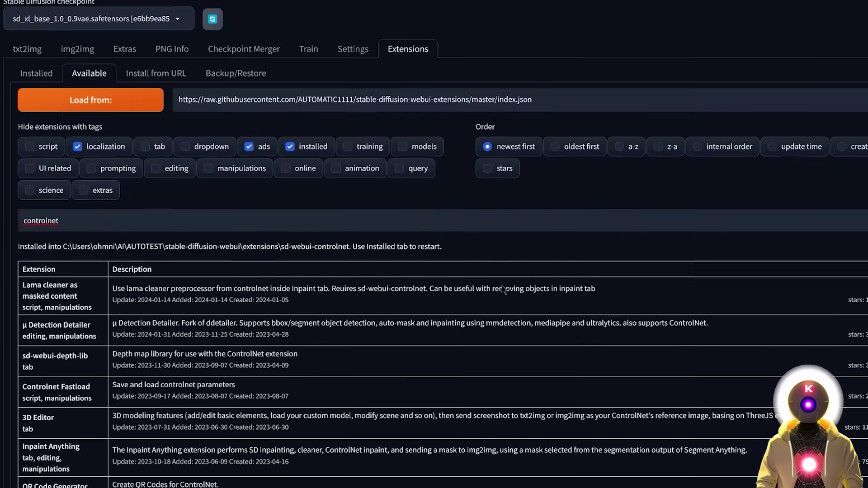
click(41, 86)
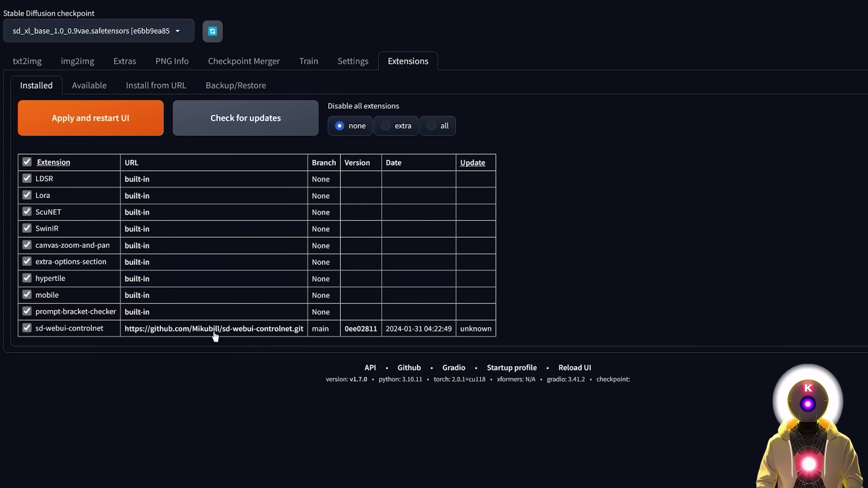
click(233, 126)
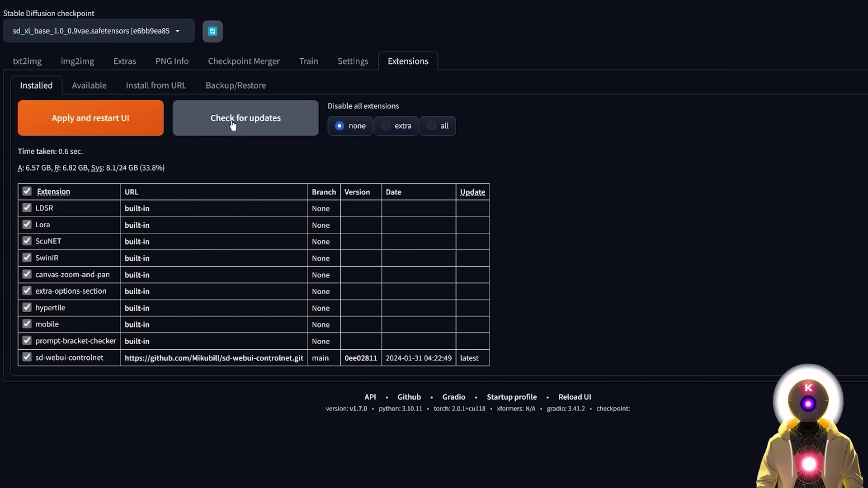
click(113, 127)
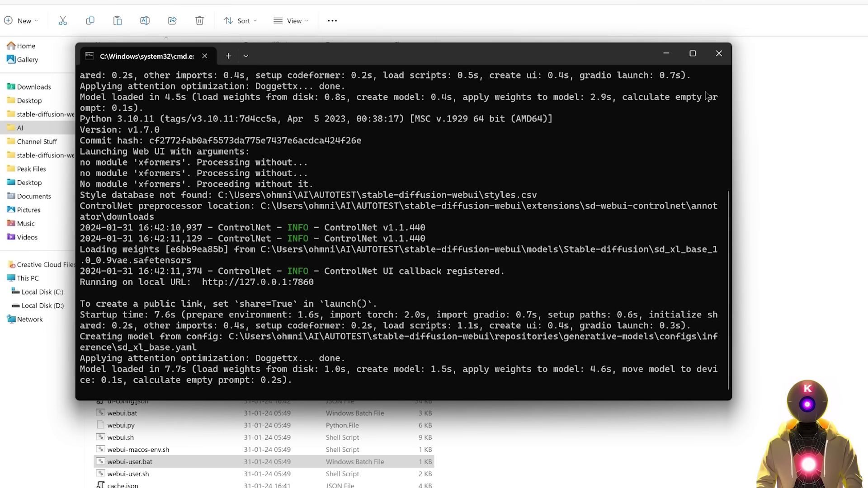
click(719, 54)
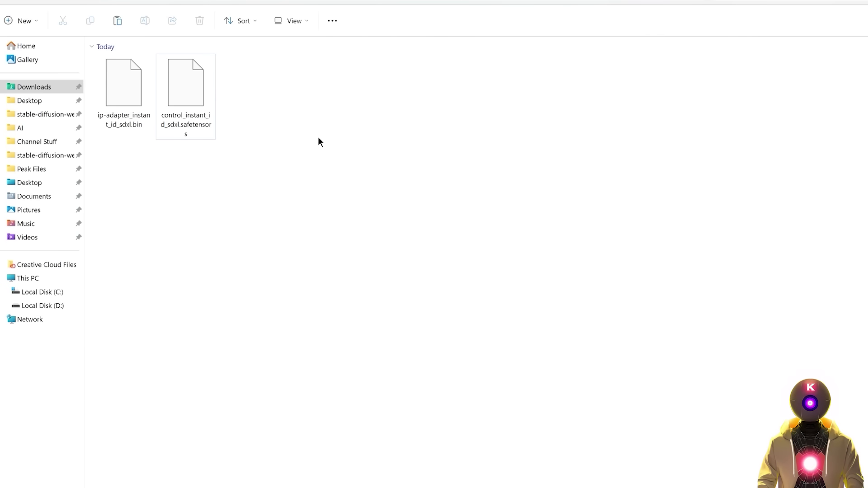
- Move ip-adapter_instant_id_sdxl.bin and control_instant_id_sdxl.safetensors from Downloads into the web UI's models\ControlNet folder
drag(312, 164, 99, 57)
right_click(197, 88)
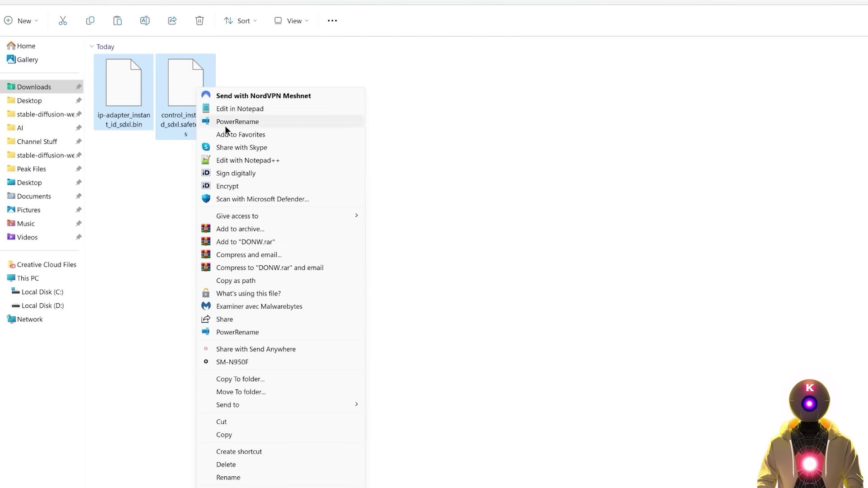
click(221, 421)
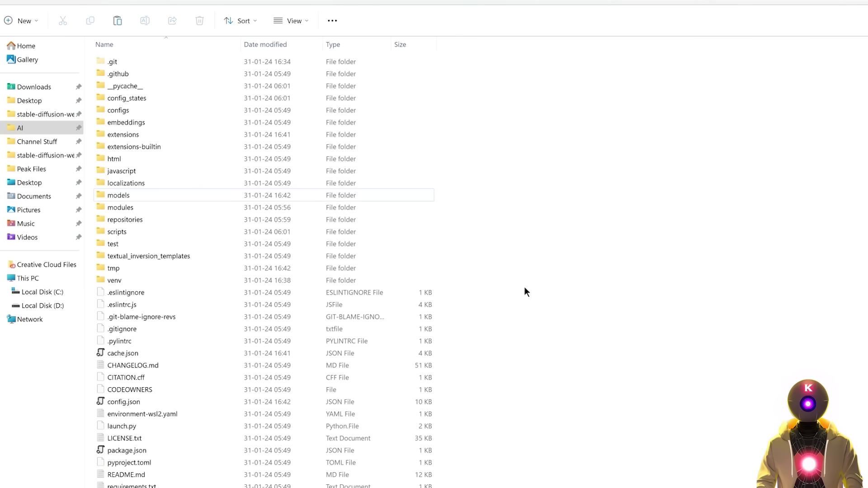
double_click(132, 195)
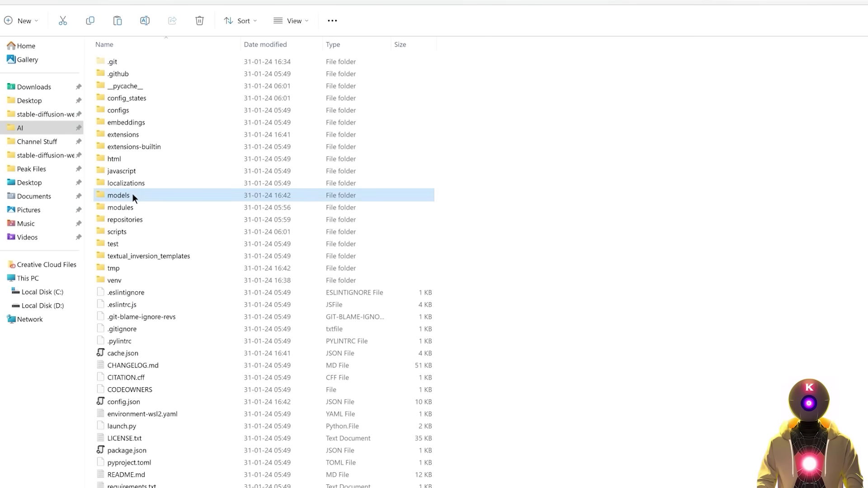
double_click(134, 75)
right_click(237, 121)
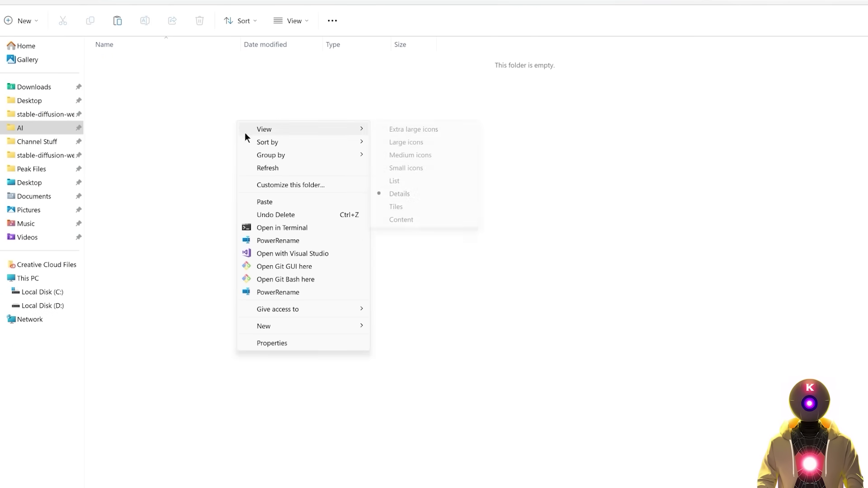
click(278, 201)
- Relaunch the web UI from the stable-diffusion-webui folder with webui-user.bat and expand the ControlNet section
key(alt+Up)
key(alt+Up)
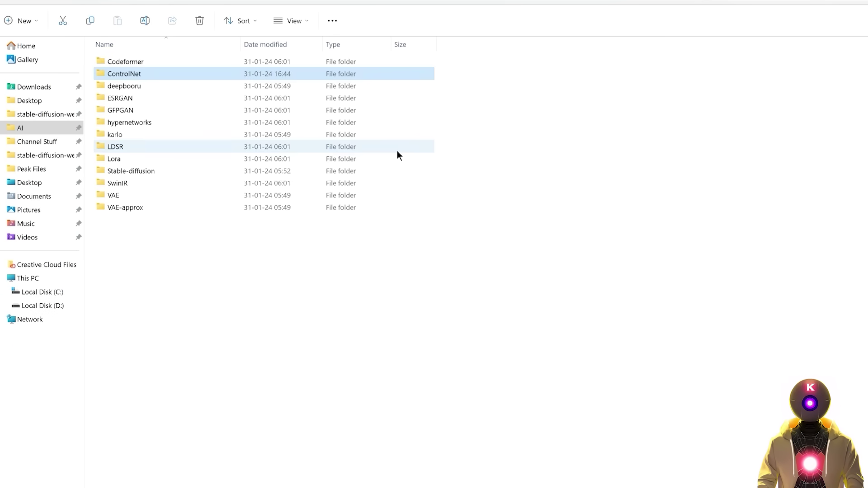
scroll(138, 475, down, 4)
double_click(138, 474)
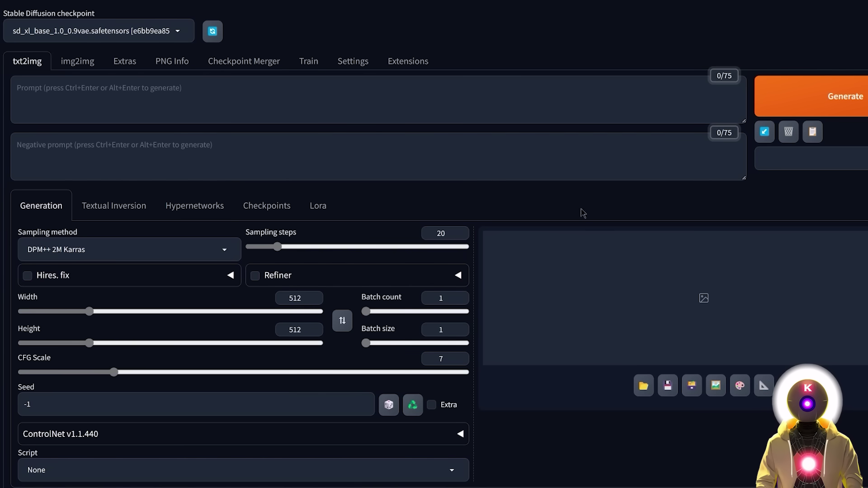
click(461, 437)
scroll(72, 418, down, 8)
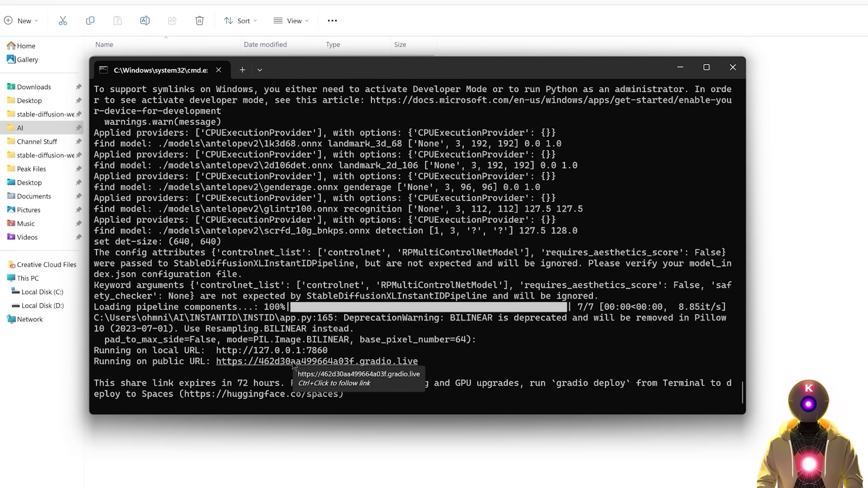
- Open the INSTID folder and paste the copied command into the command prompt for the MINSTANID folder
click(134, 61)
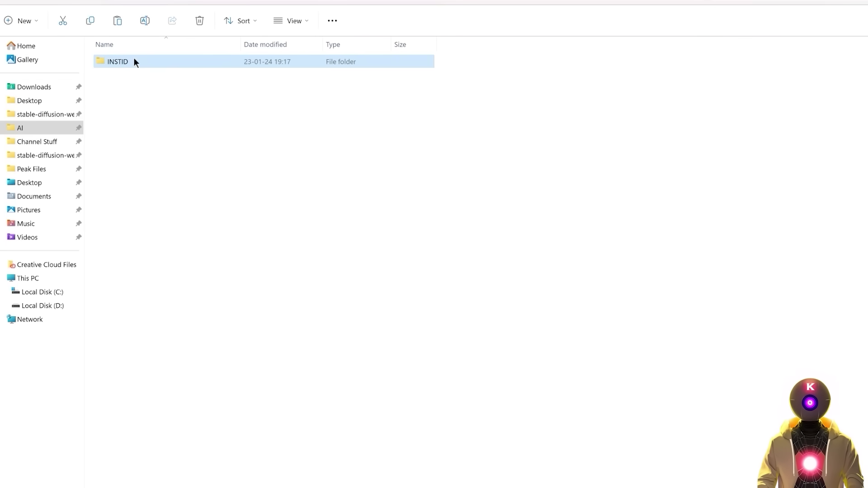
double_click(134, 62)
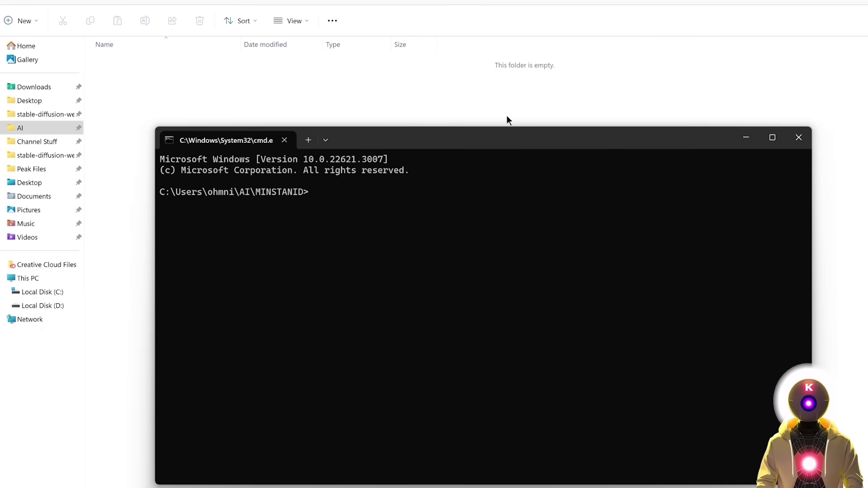
key(ctrl+v)
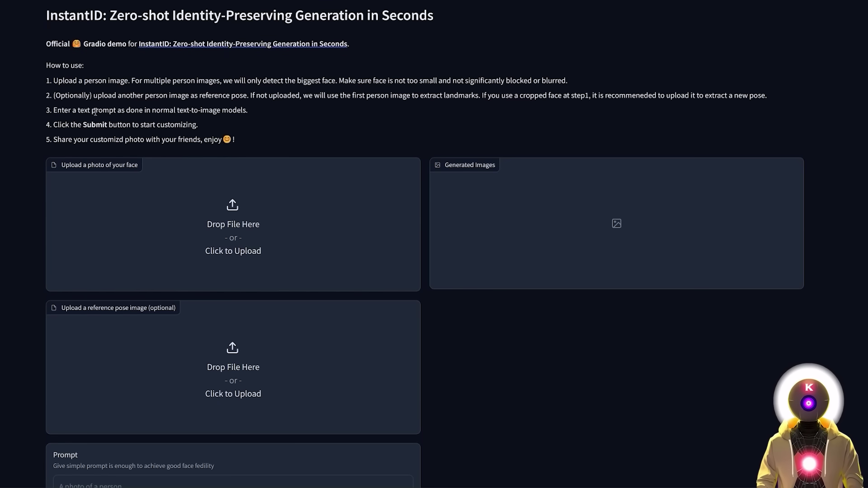
- Upload the woman's portrait as the InstantID face photo and enter the prompt "A woman cowboy wearing a hat"
click(234, 248)
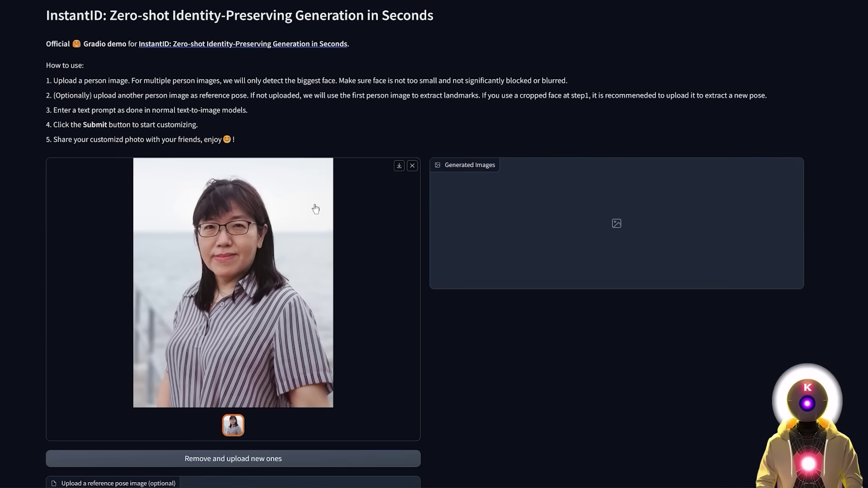
scroll(233, 237, down, 10)
scroll(592, 202, down, 2)
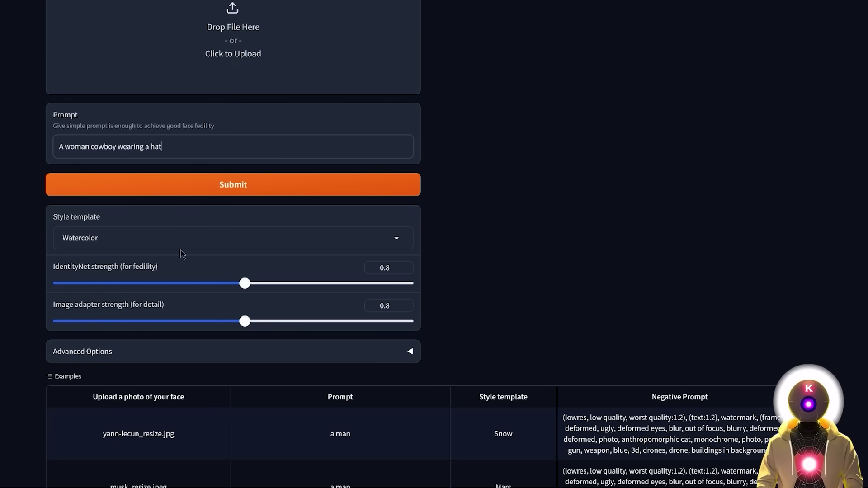
- Browse the InstantID style templates and set the style to Line art
scroll(203, 271, up, 2)
click(203, 312)
scroll(136, 215, down, 4)
scroll(134, 136, up, 4)
scroll(145, 145, down, 4)
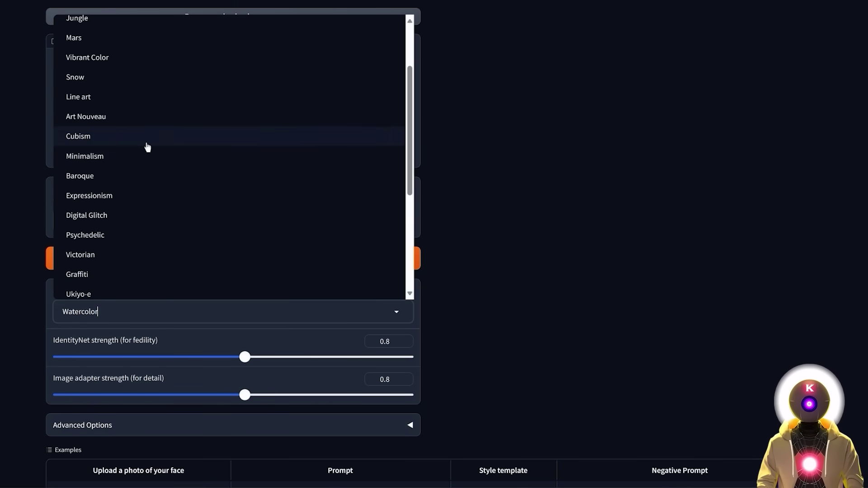
click(80, 95)
- Expand the InstantID demo's advanced options and look through them
scroll(84, 271, down, 2)
click(158, 351)
scroll(226, 316, down, 3)
scroll(367, 278, down, 1)
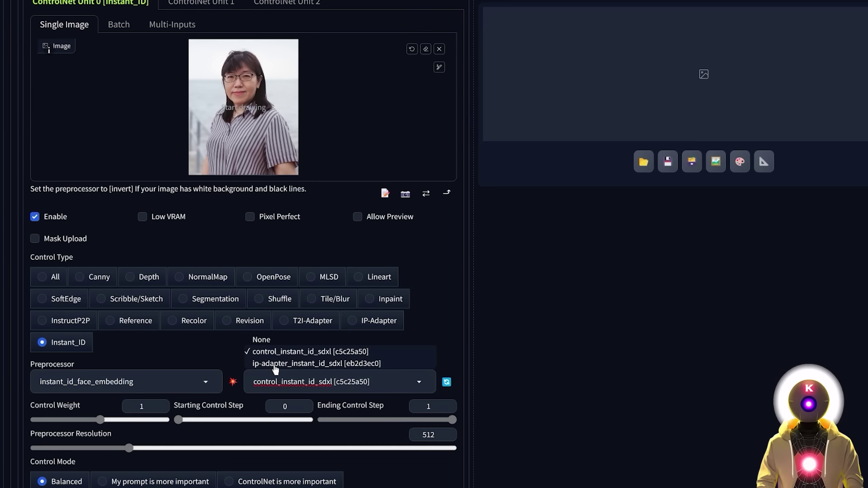
- Set the model of ControlNet Unit 0 to ip-adapter_instant_id_sdxl in the Stable Diffusion web UI
click(275, 364)
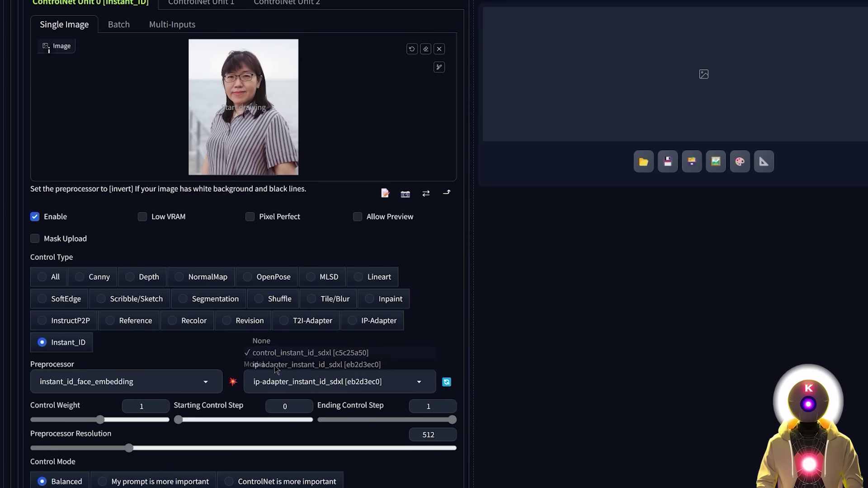
scroll(100, 337, down, 2)
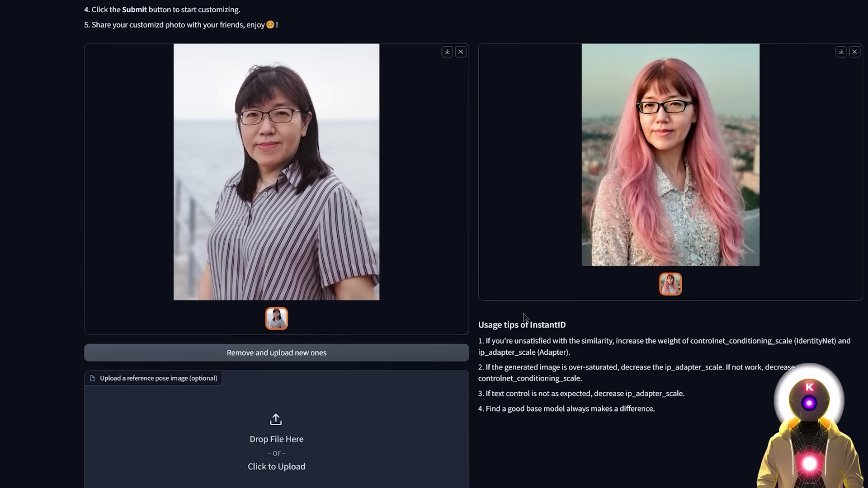
- Review the pink-haired result in the InstantID demo and raise the IdentityNet strength
scroll(523, 313, up, 1)
scroll(503, 189, down, 7)
scroll(502, 189, down, 4)
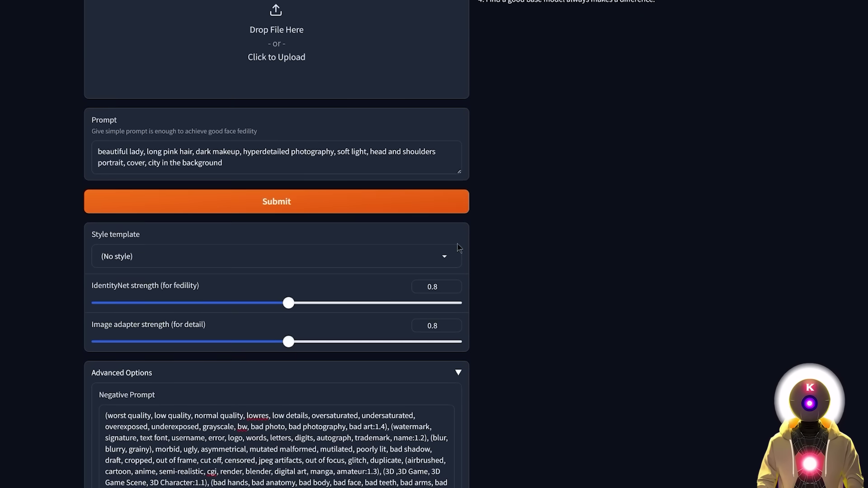
drag(288, 303, 335, 303)
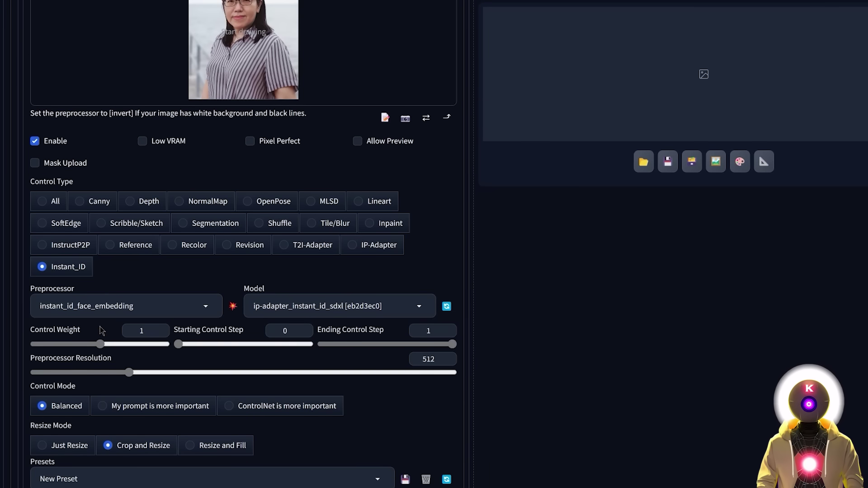
- Set the control weight of ControlNet Unit 0 to 0.8 in the Stable Diffusion web UI
drag(101, 344, 90, 346)
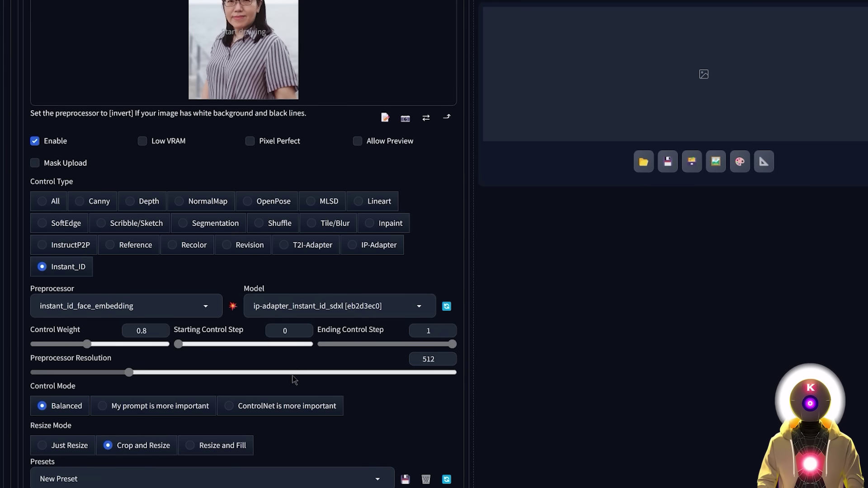
scroll(349, 293, up, 5)
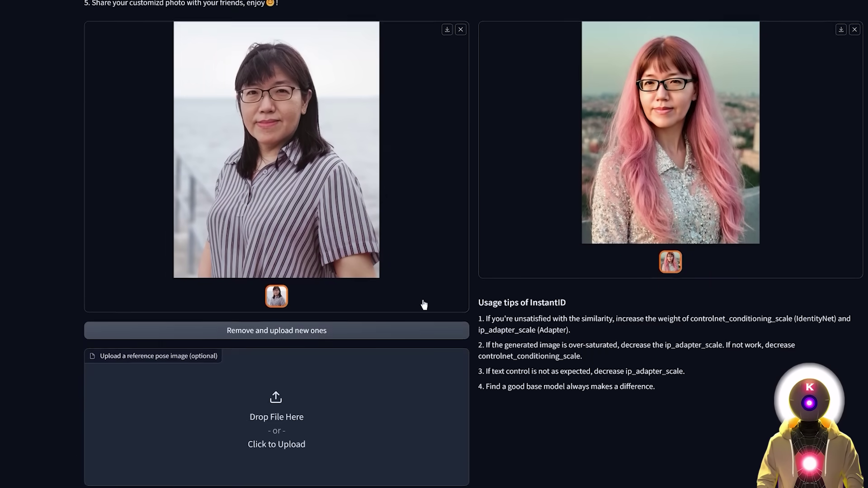
scroll(422, 305, down, 4)
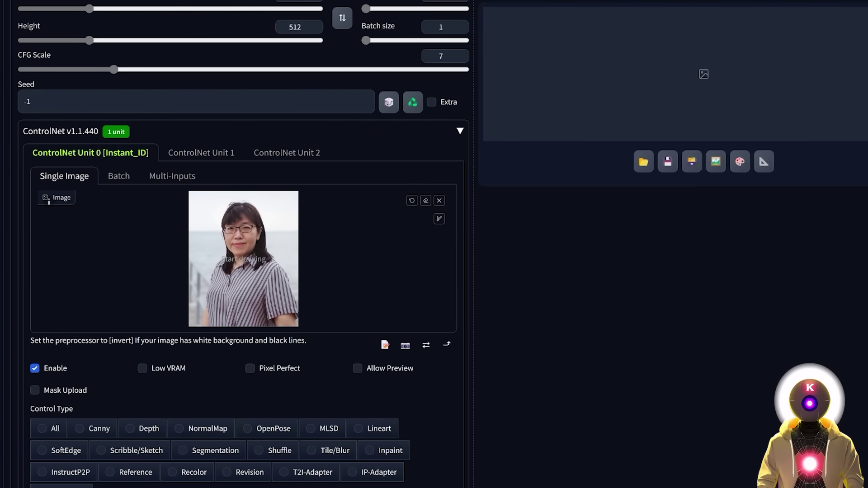
- Load the illustrated portrait of the smiling blonde woman into ControlNet Unit 1 as the reference image
click(208, 159)
click(134, 156)
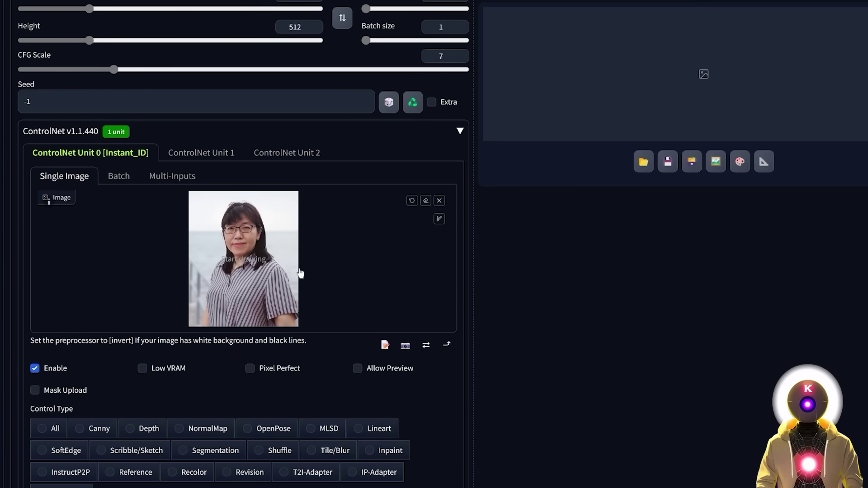
click(211, 156)
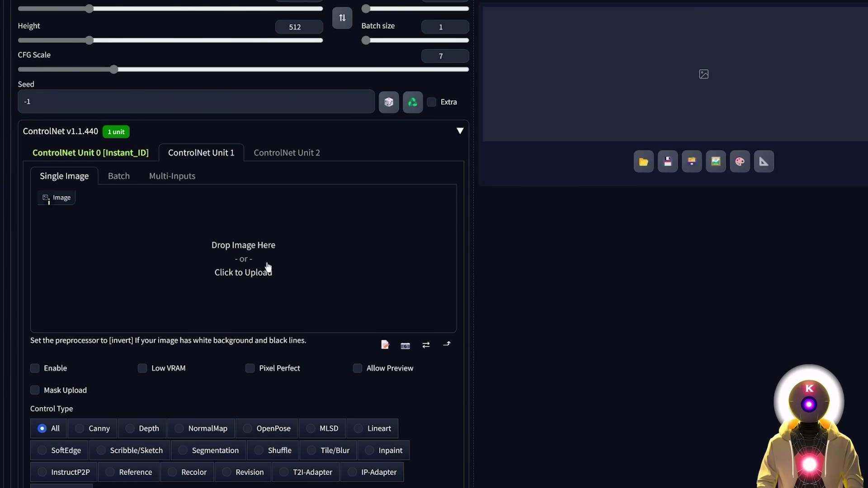
key(ctrl+v)
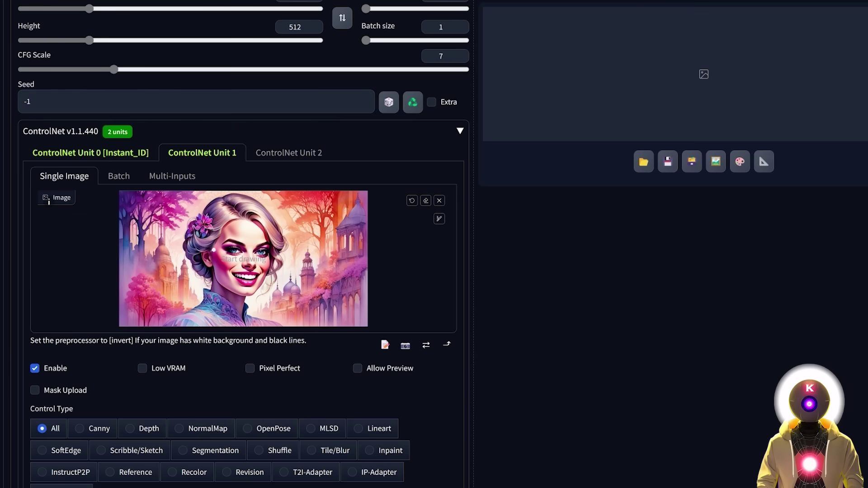
- Set ControlNet Unit 1 to the Instant_ID control type with the instant_id_face_keypoints preprocessor and a control weight of 0.8
scroll(36, 296, down, 2)
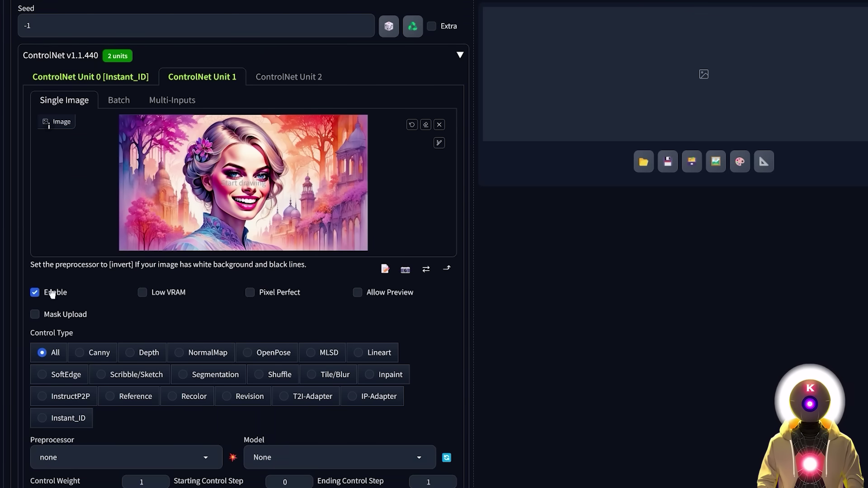
scroll(58, 178, down, 4)
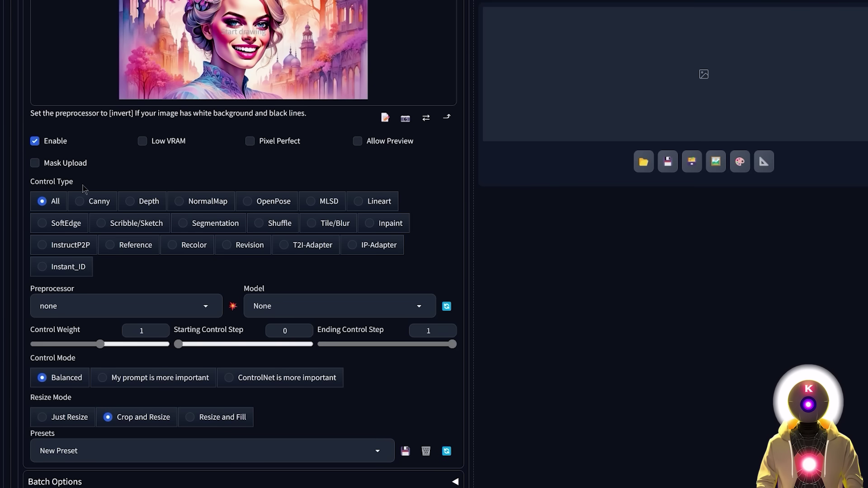
click(42, 267)
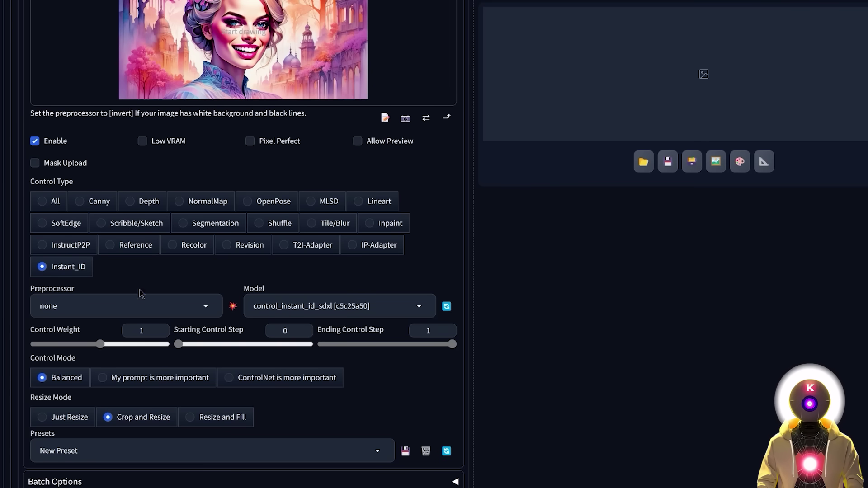
click(202, 306)
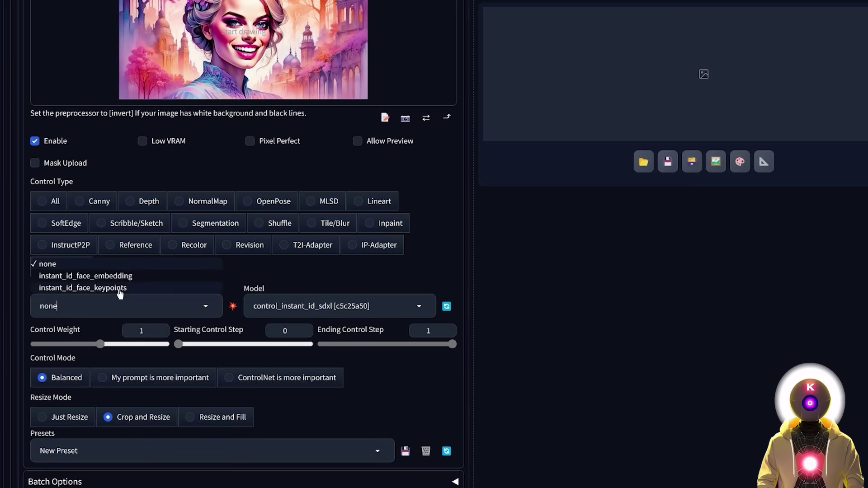
click(75, 289)
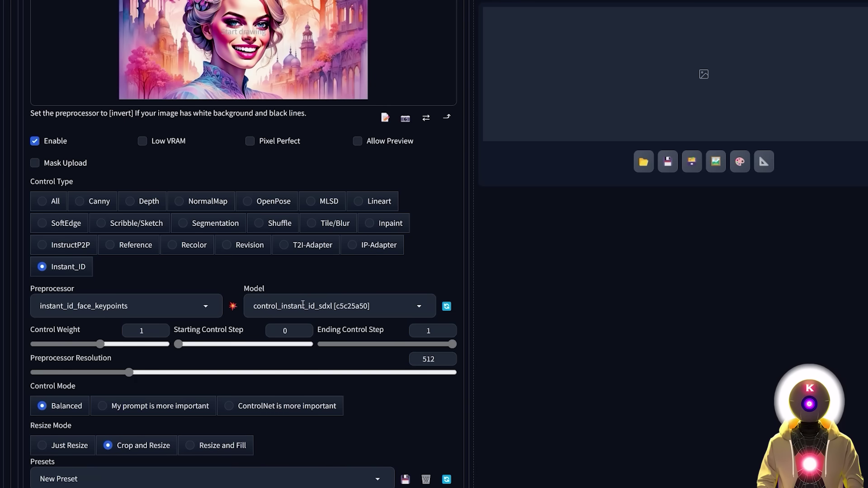
drag(99, 343, 87, 344)
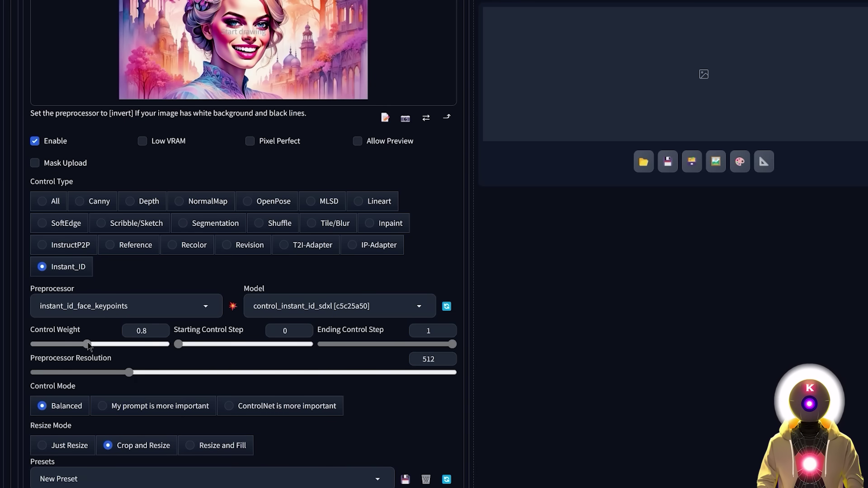
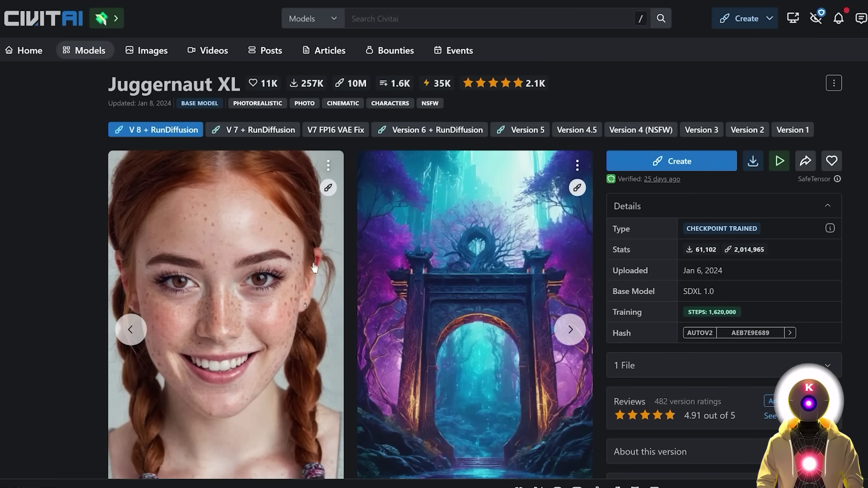
- Fill in the prompts from Civitai's Juggernaut XL sample image, adapting the positive prompt to "long pink hair" and "city in the background"
scroll(314, 262, down, 2)
click(330, 430)
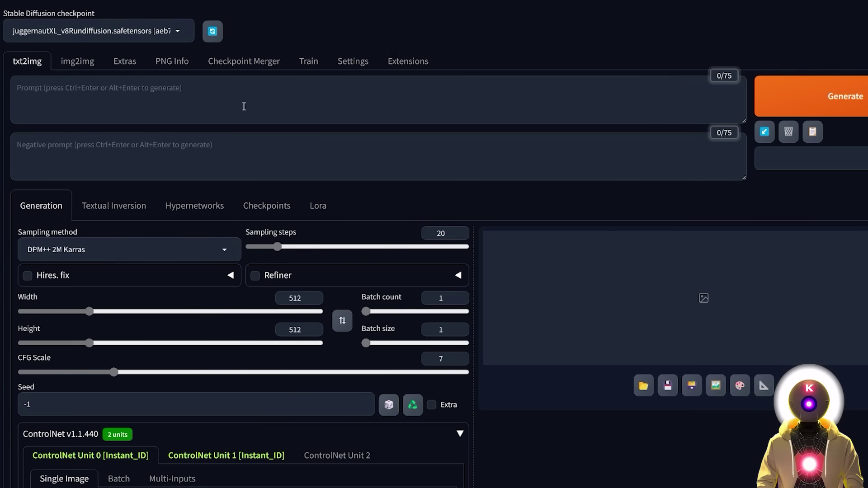
click(244, 106)
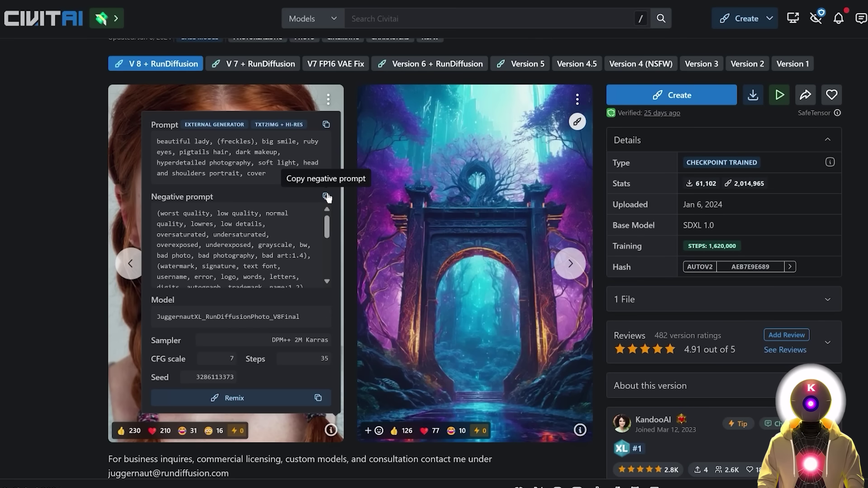
click(326, 196)
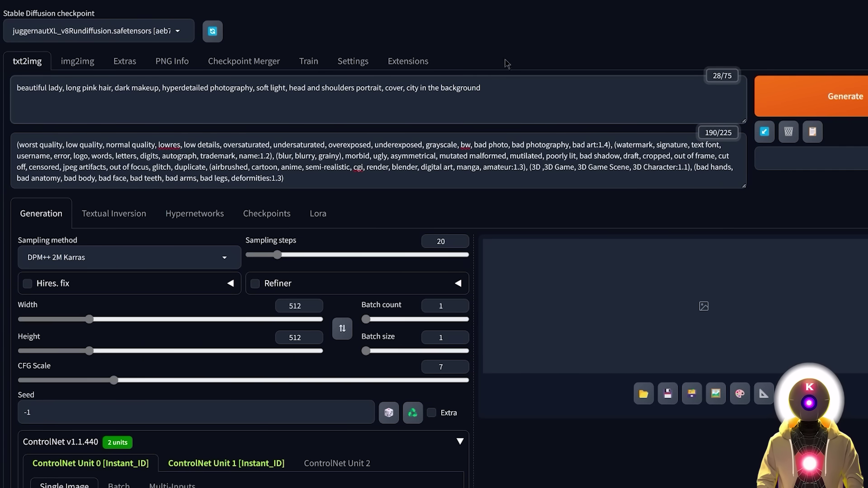
- Configure the generation settings to sampling method Euler a, 30 sampling steps, 1024 width and height, and a CFG scale of 4
click(223, 260)
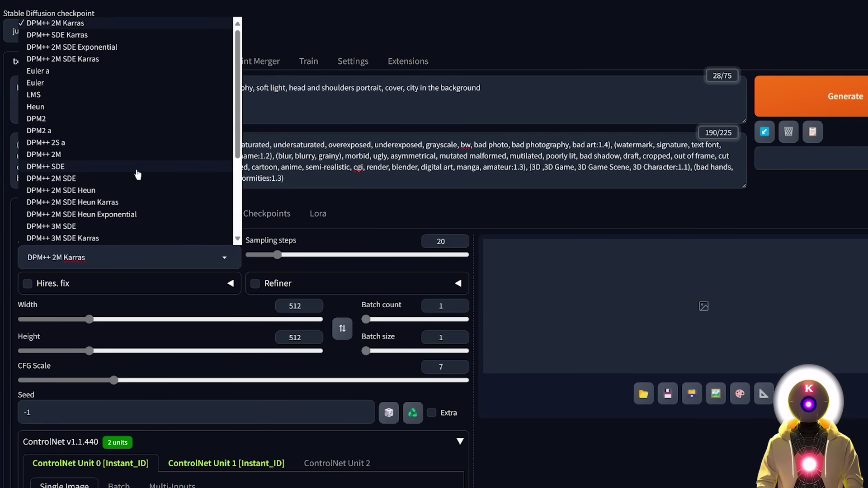
click(98, 73)
drag(277, 255, 291, 255)
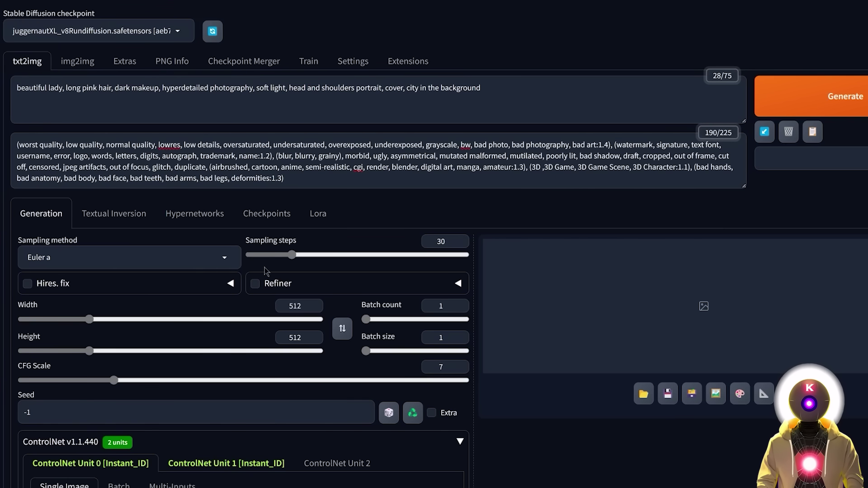
double_click(307, 304)
text(1024)
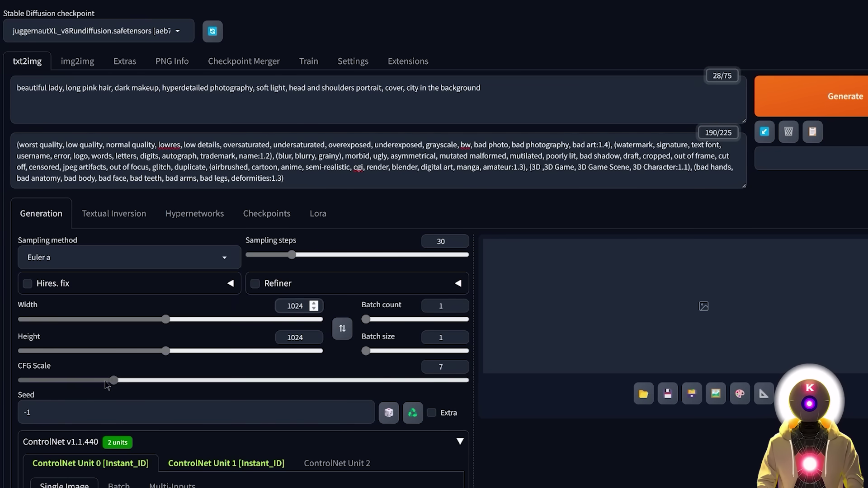
drag(108, 380, 68, 380)
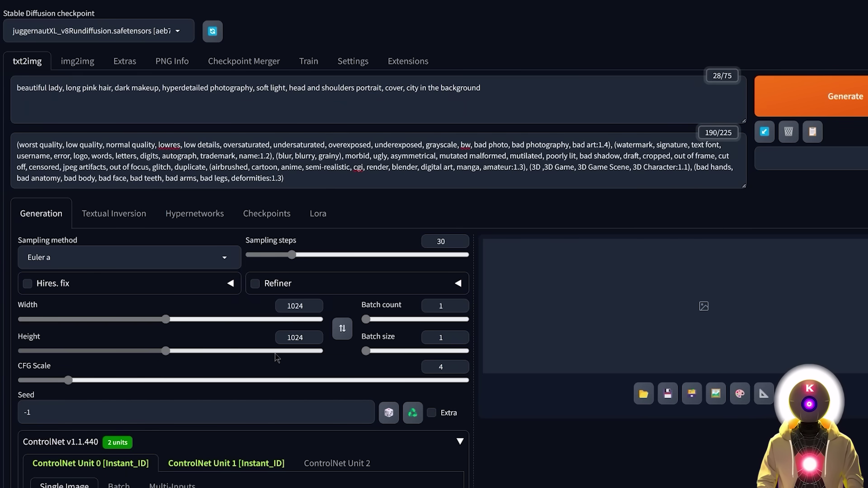
- Check the generation settings and ControlNet units, and generate the image
scroll(522, 387, down, 10)
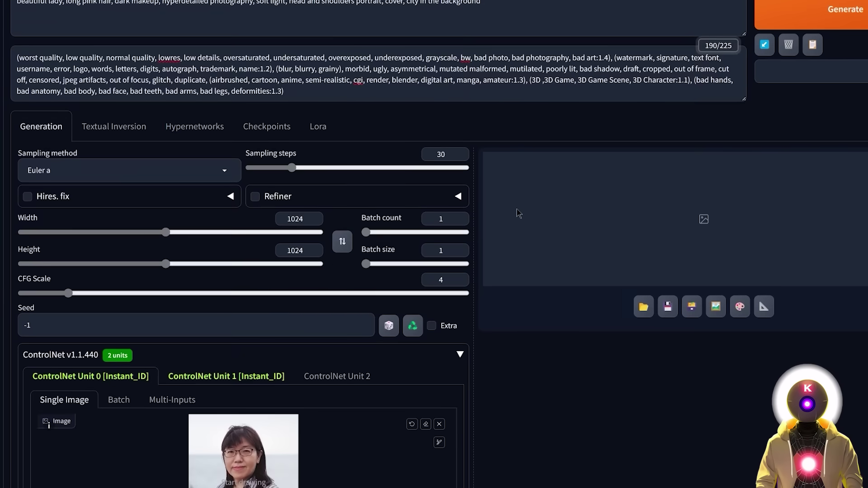
scroll(566, 223, up, 10)
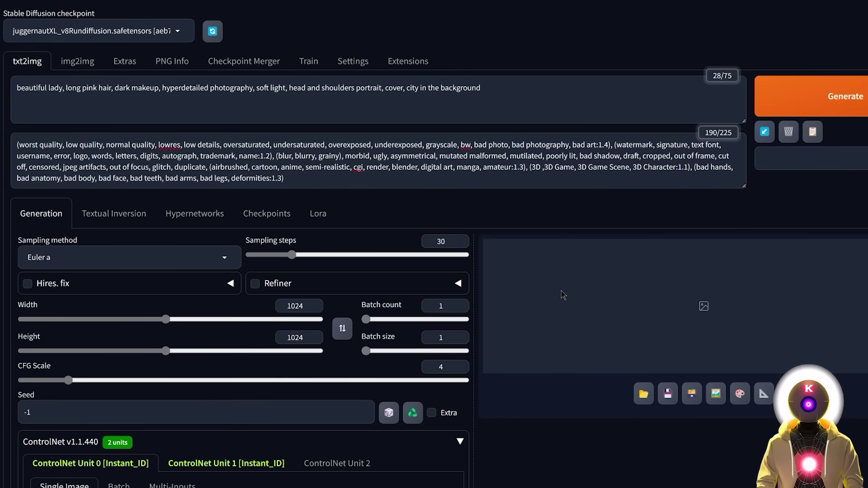
click(836, 104)
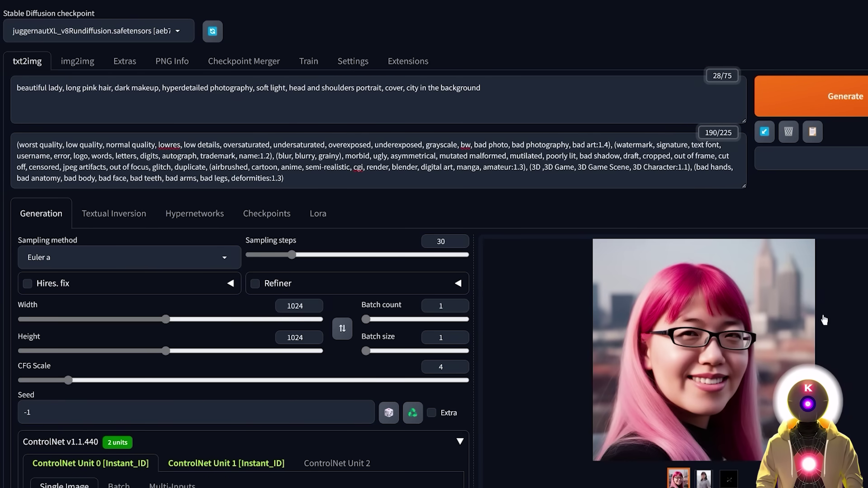
- Compare the generated portrait with the face photo in ControlNet Unit 0 and the reference image in Unit 1
scroll(810, 359, down, 7)
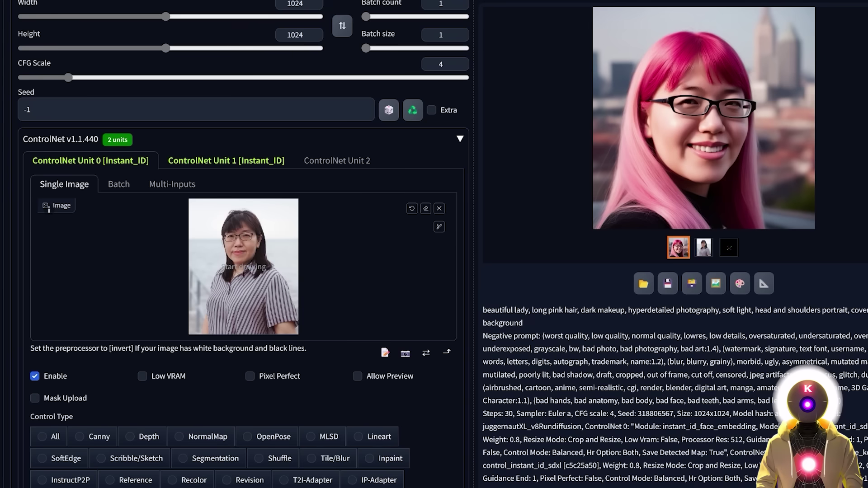
click(226, 161)
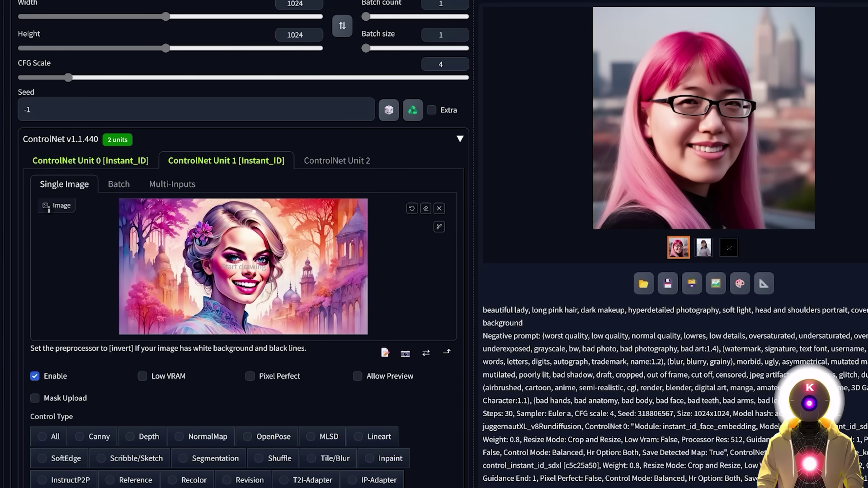
scroll(48, 209, up, 7)
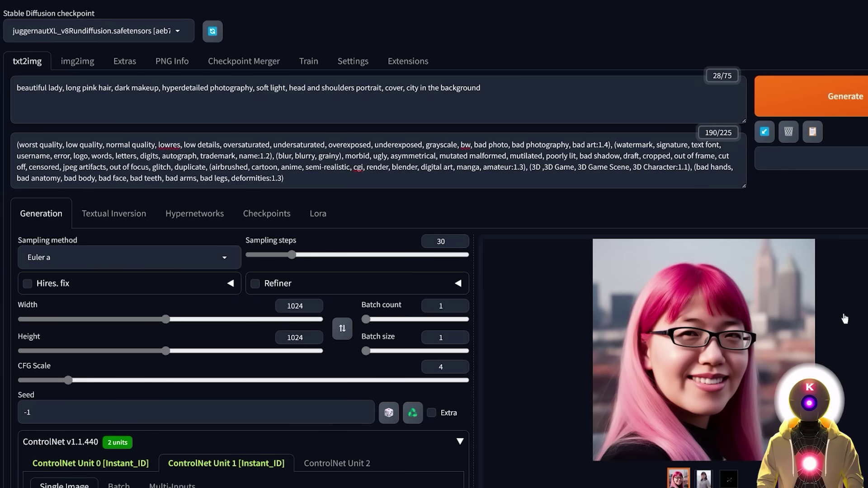
scroll(843, 320, down, 3)
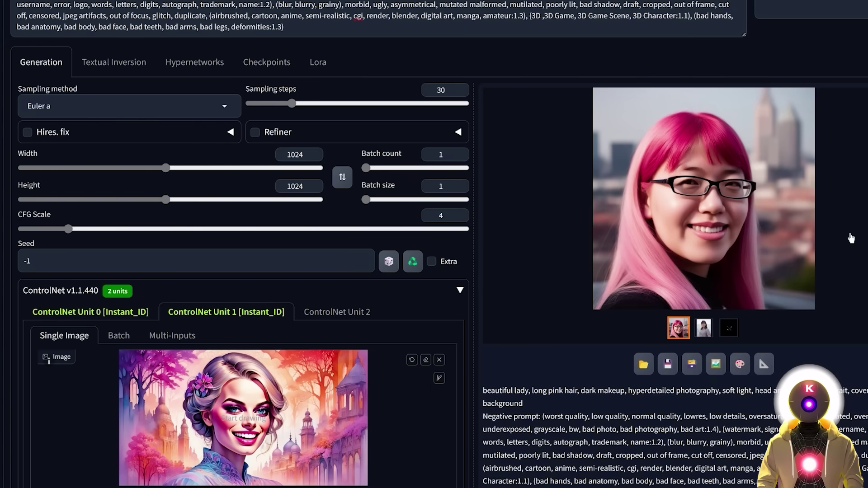
scroll(768, 253, up, 3)
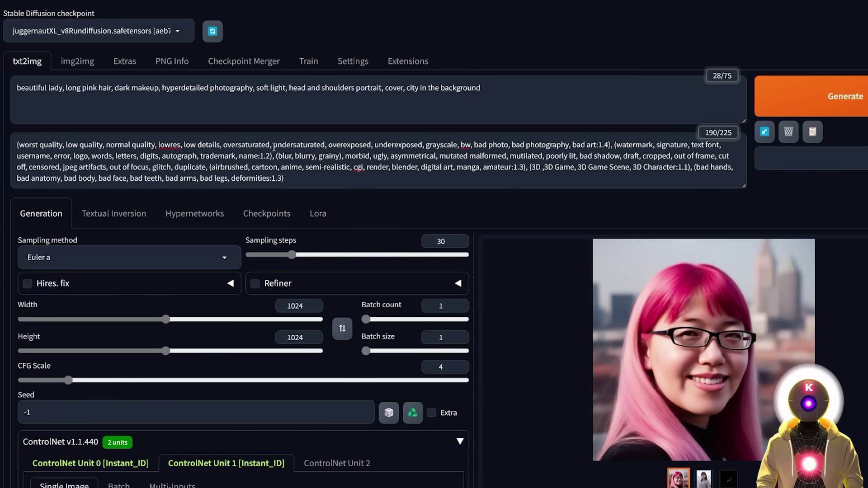
- Adjust the sampling steps and lower them below 30
click(280, 255)
drag(279, 255, 298, 256)
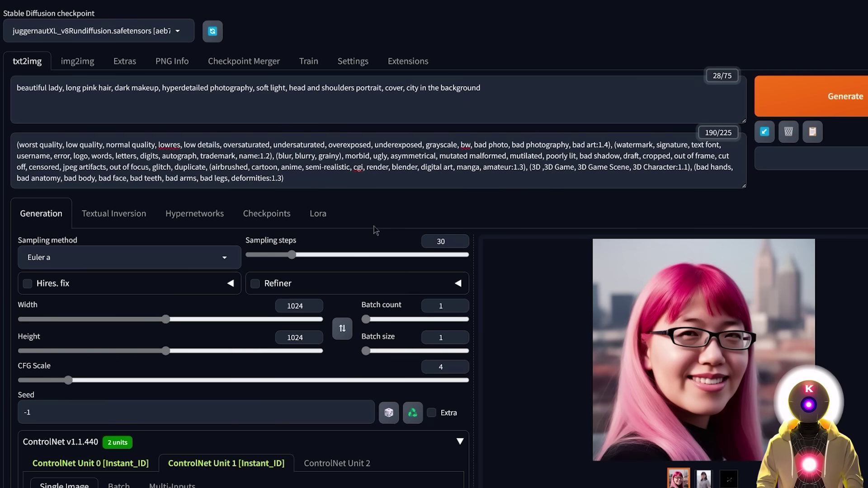
drag(292, 255, 264, 258)
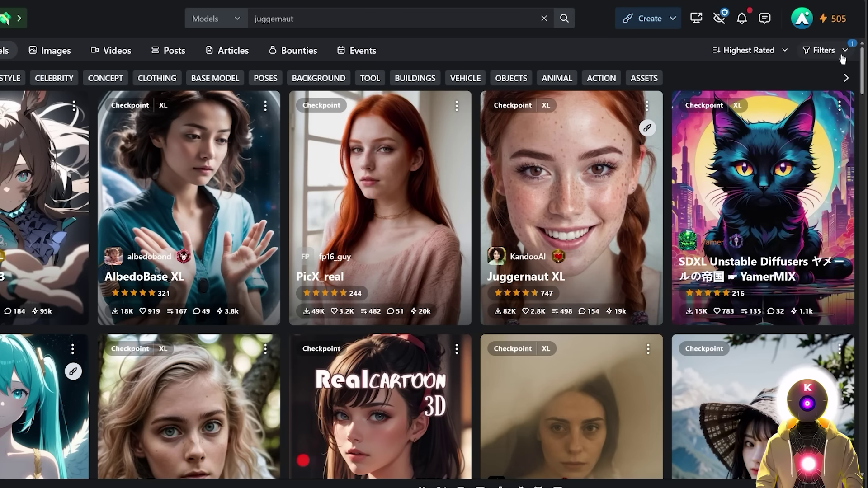
- Filter the models on Civitai by the SDXL Turbo base model and browse the matching models
click(842, 57)
scroll(713, 166, down, 3)
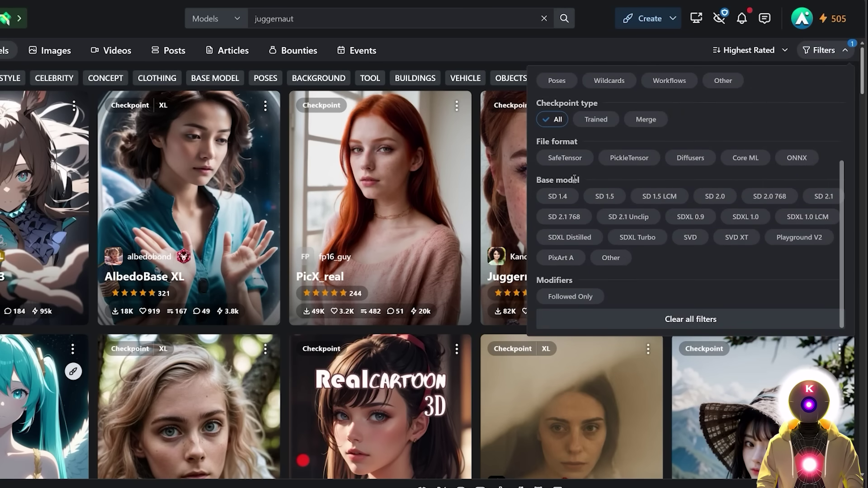
click(628, 243)
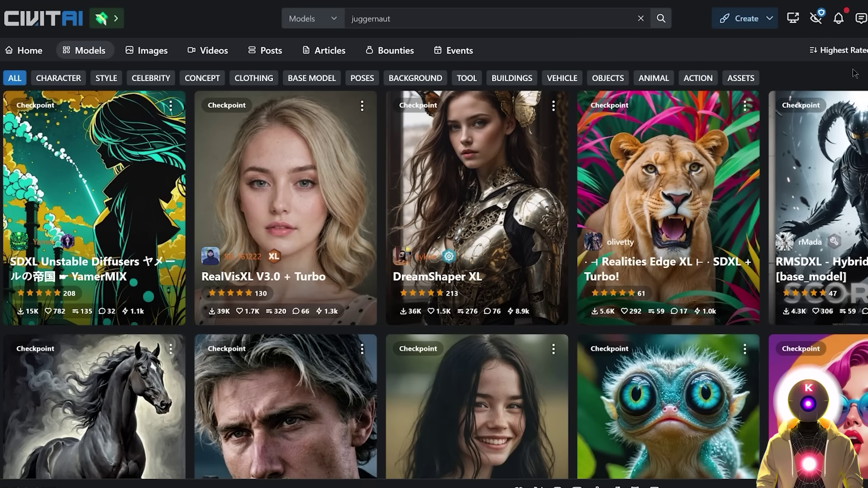
scroll(863, 131, down, 10)
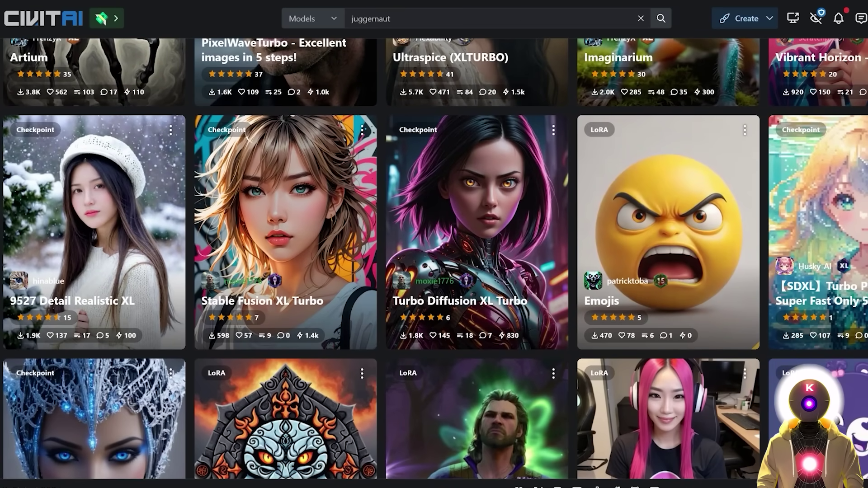
- Open the DreamShaper XL checkpoint from the SDXL Turbo models on Civitai
scroll(641, 122, up, 10)
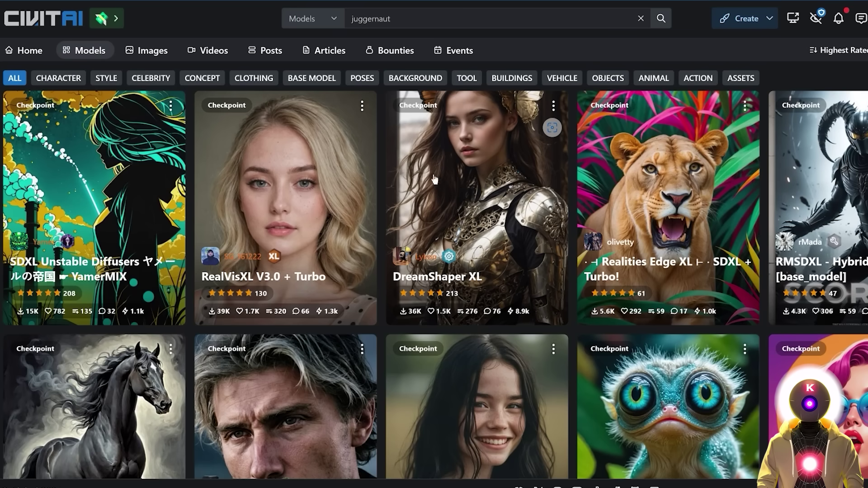
click(455, 178)
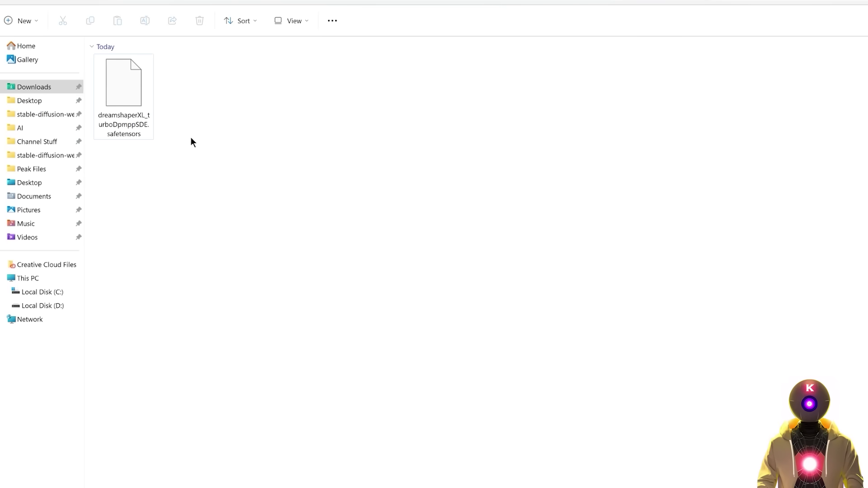
- Transfer dreamshaperXL_turboDpmppSDE.safetensors from Downloads into the checkpoint folder inside the Stable Diffusion web UI's models folder
drag(191, 137, 121, 74)
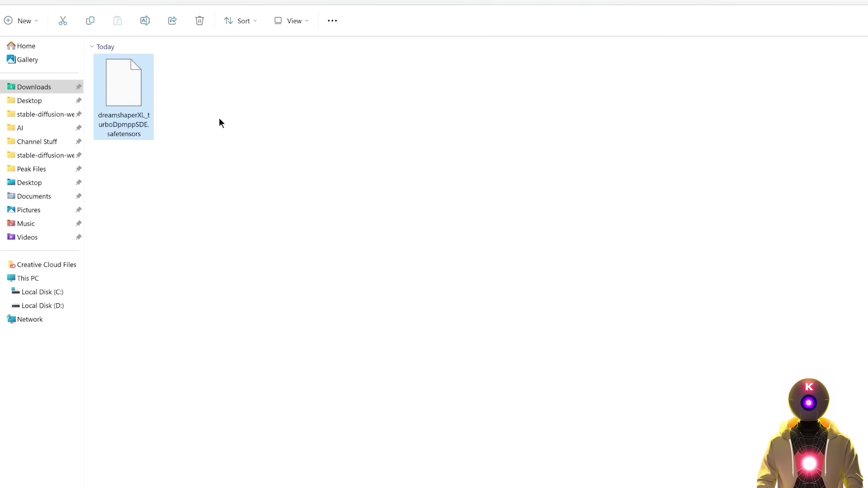
key(shift+F10)
click(188, 425)
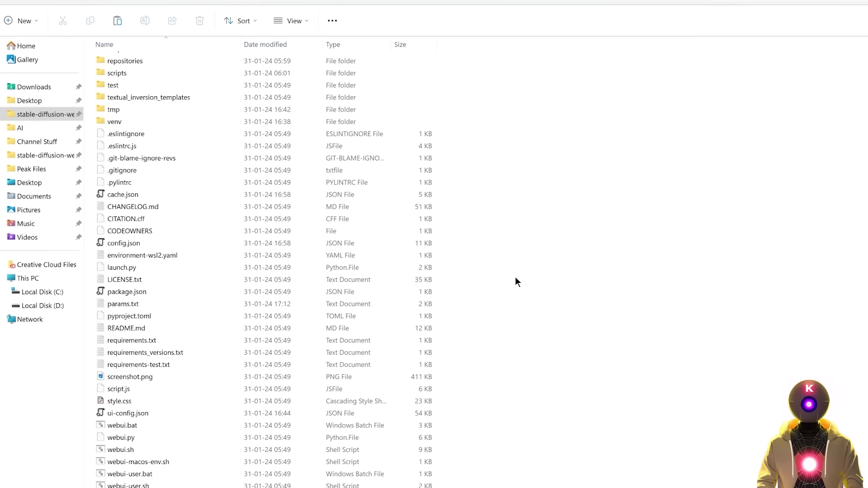
scroll(514, 277, up, 5)
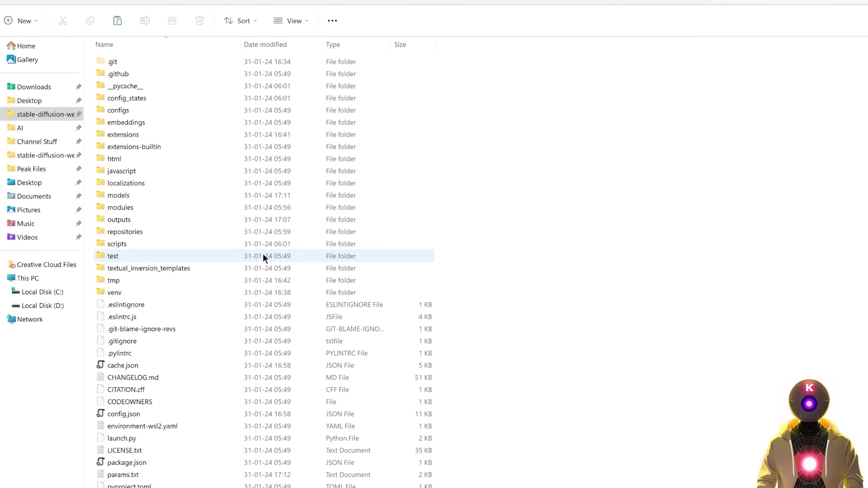
double_click(137, 192)
double_click(137, 182)
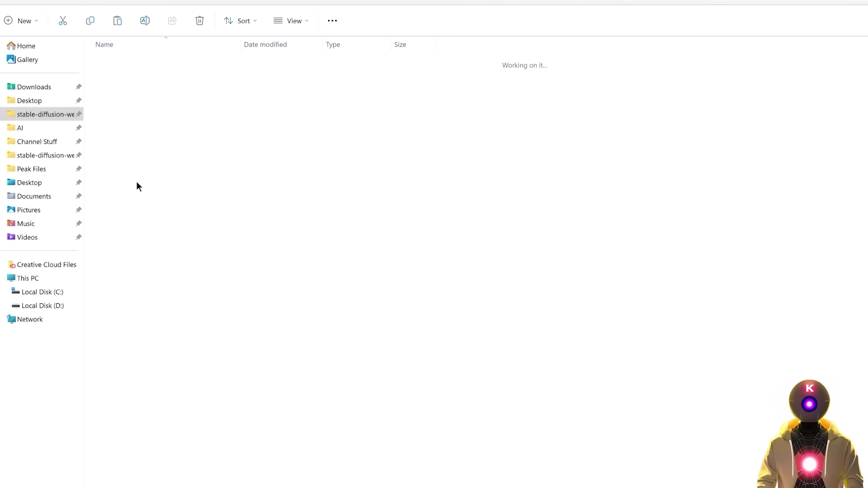
right_click(234, 164)
click(256, 243)
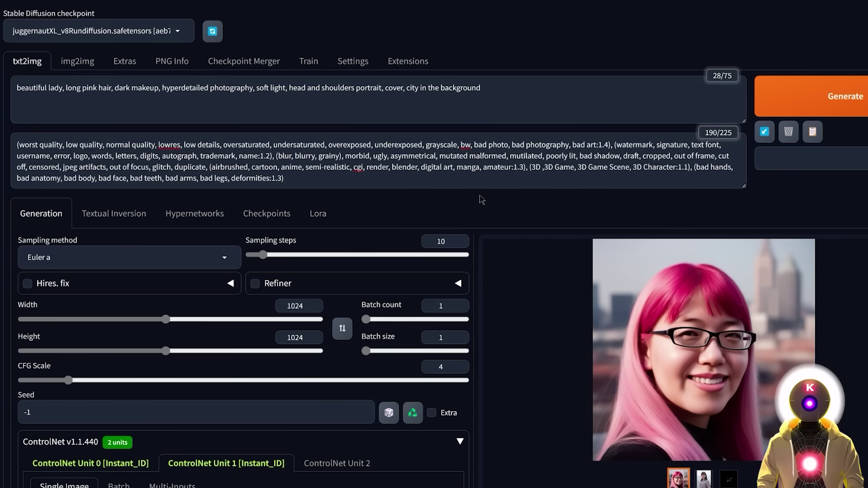
- Refresh the checkpoint list in the Stable Diffusion web UI and load dreamshaperXL_turboDpmppSDE.safetensors
click(212, 32)
click(185, 33)
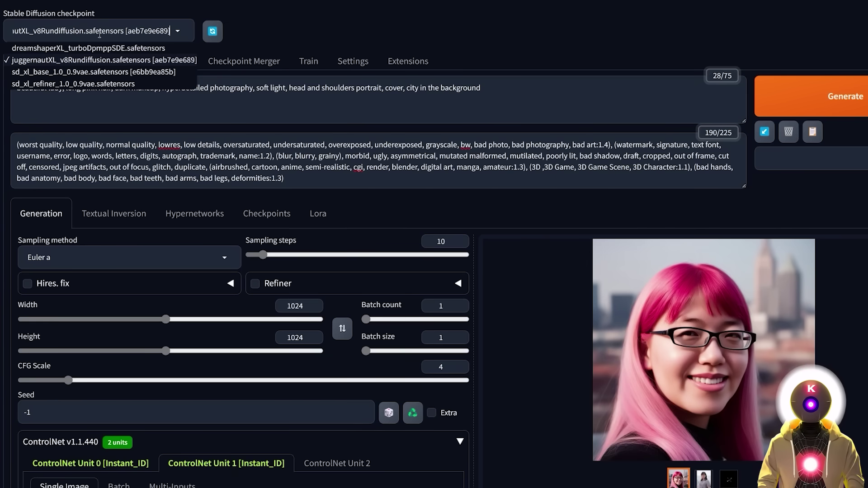
click(47, 50)
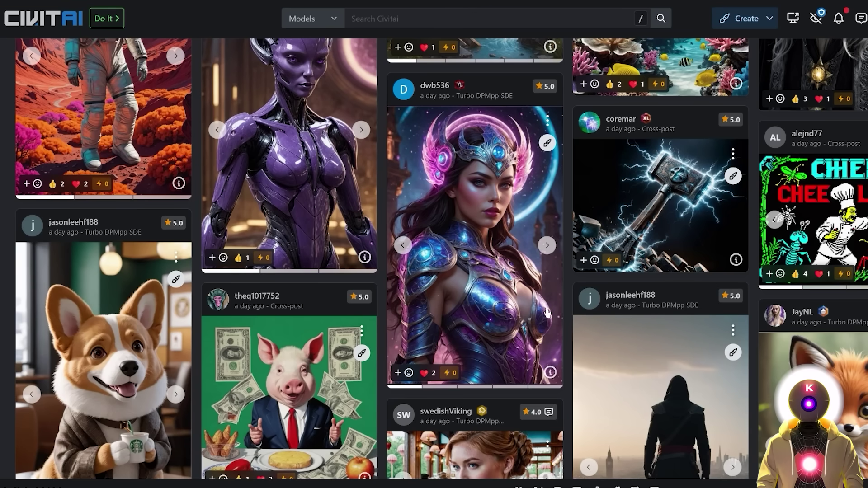
- Copy the generation data of the armored fantasy woman image on Civitai and apply it to the txt2img prompts and settings
click(549, 372)
click(467, 342)
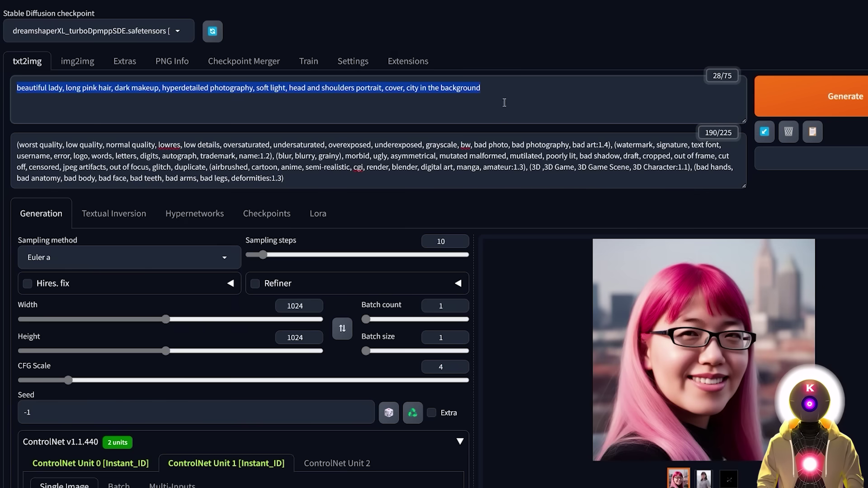
key(ctrl+v)
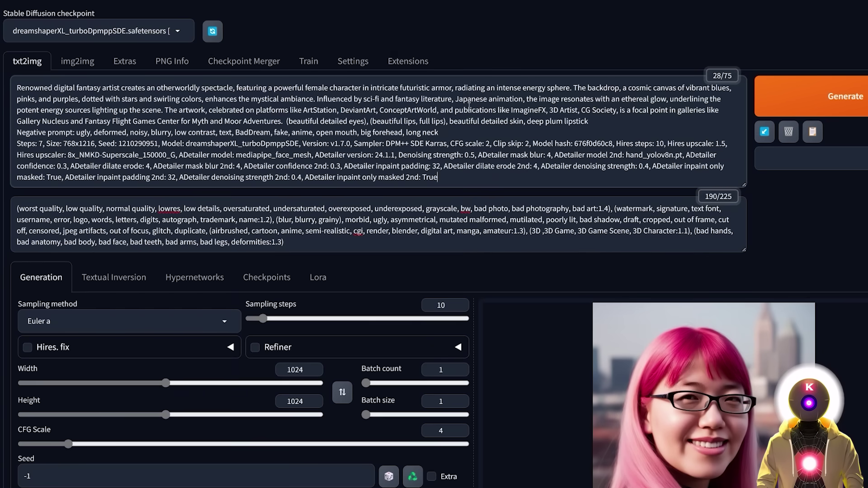
click(764, 133)
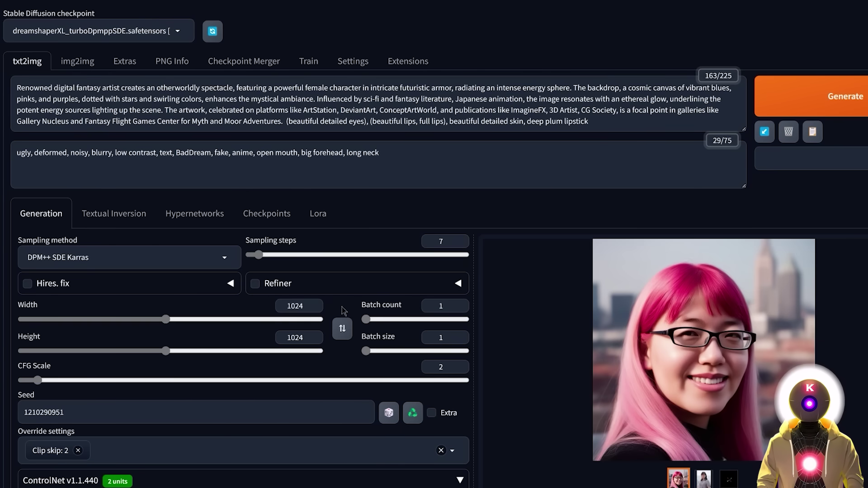
- Reset the seed to random (-1) and generate the image
click(388, 413)
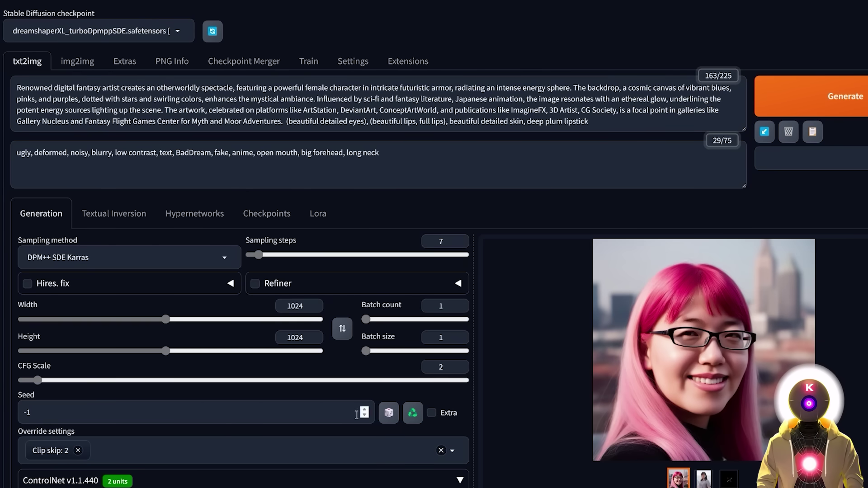
click(851, 99)
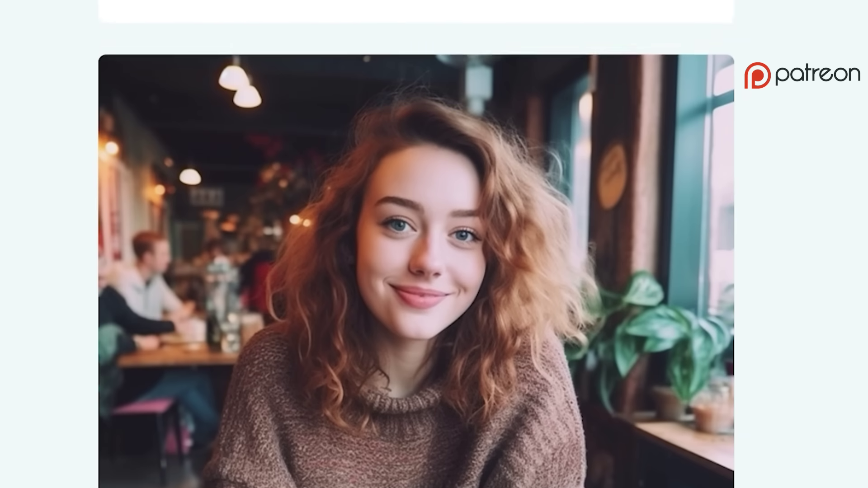
scroll(416, 244, down, 20)
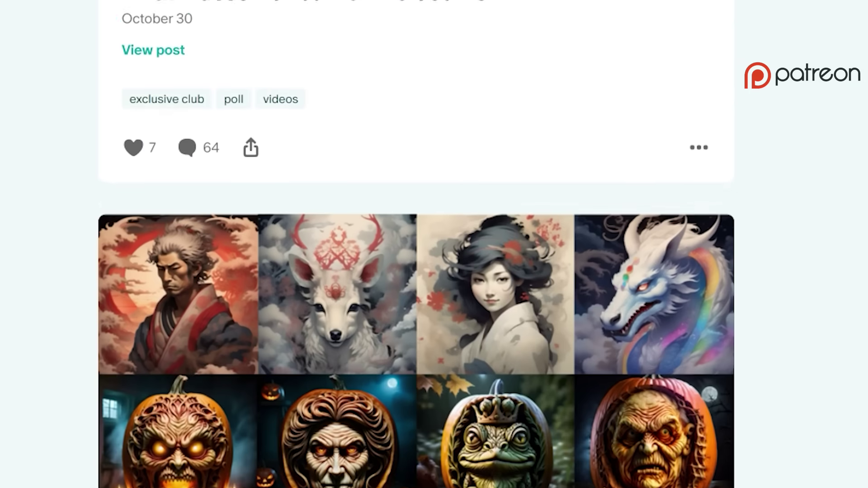
scroll(416, 244, down, 20)
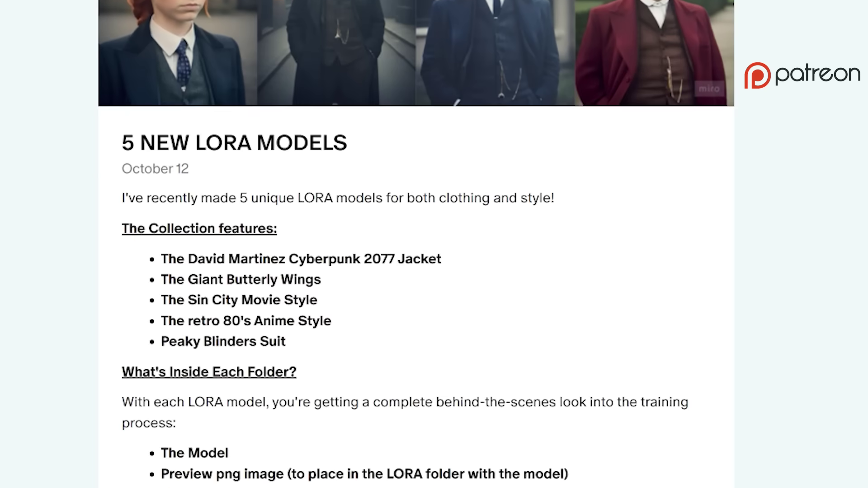